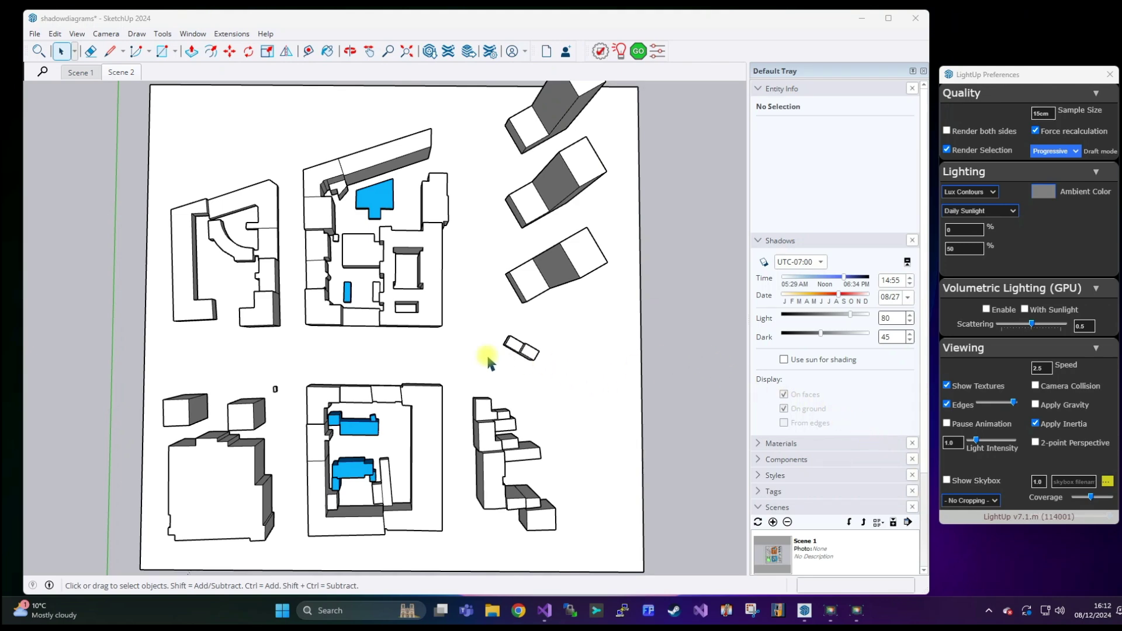
- Show Scene 2, set the Daily Sunlight upper limit to 100%, and run the LightUp lighting calculation
scroll(488, 359, "up", 1)
scroll(490, 362, "down", 1)
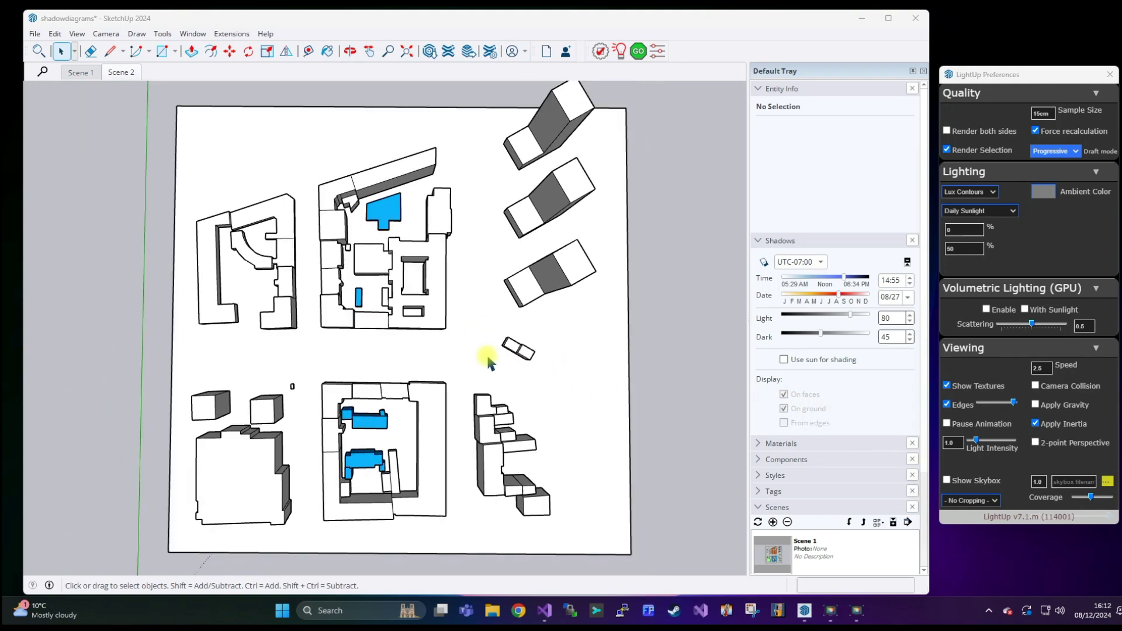
left_click(119, 72)
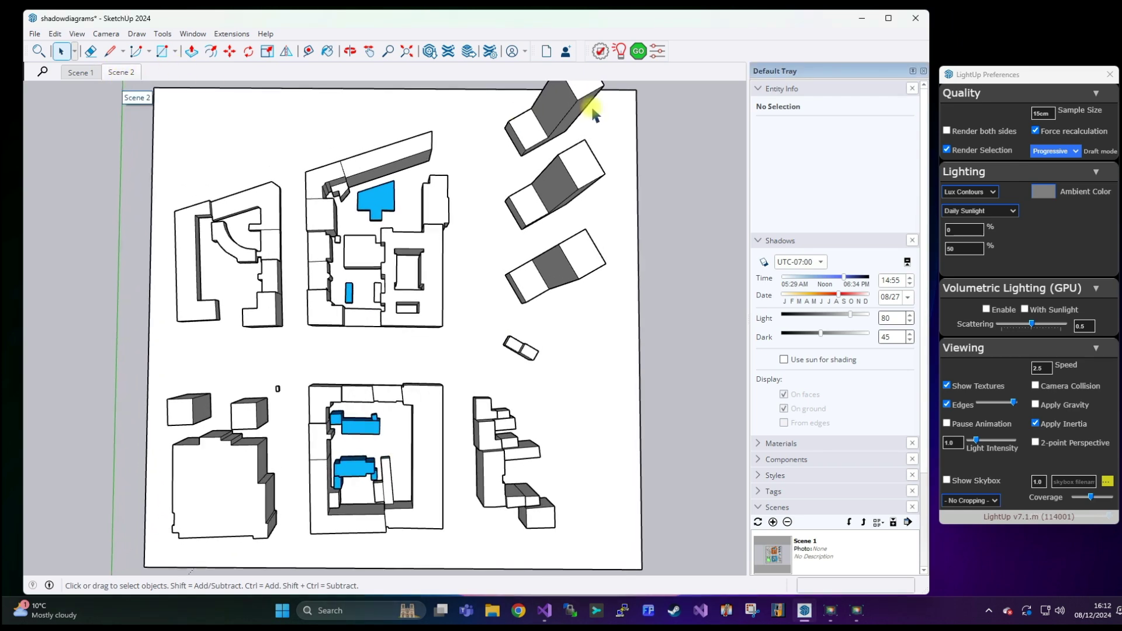
left_click(989, 75)
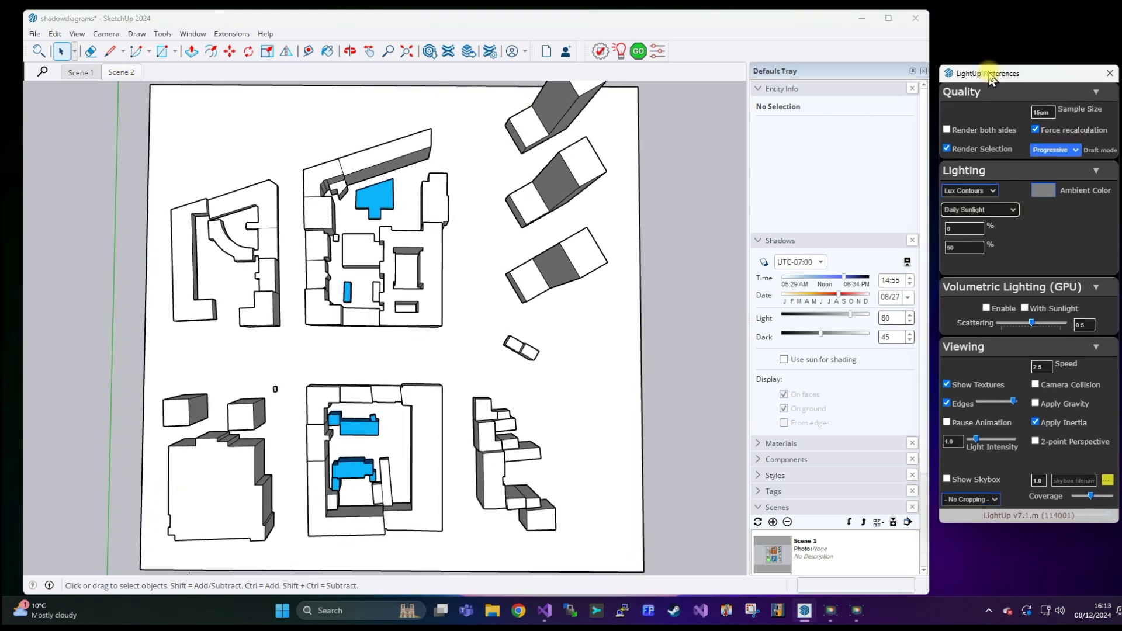
left_click_drag(989, 78, 992, 75)
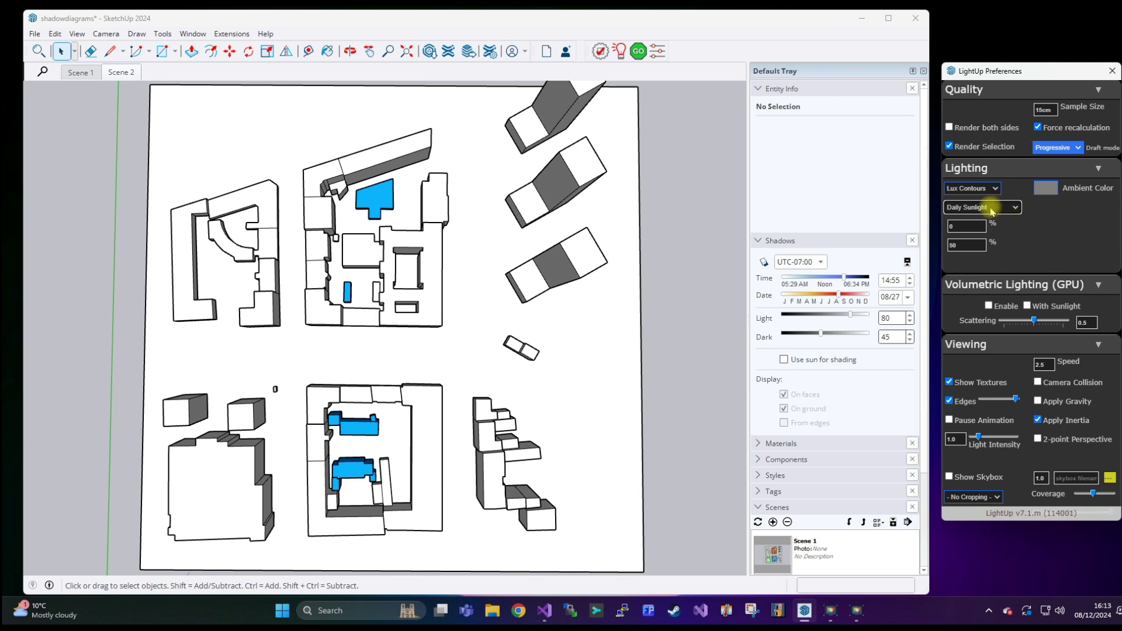
left_click(955, 245)
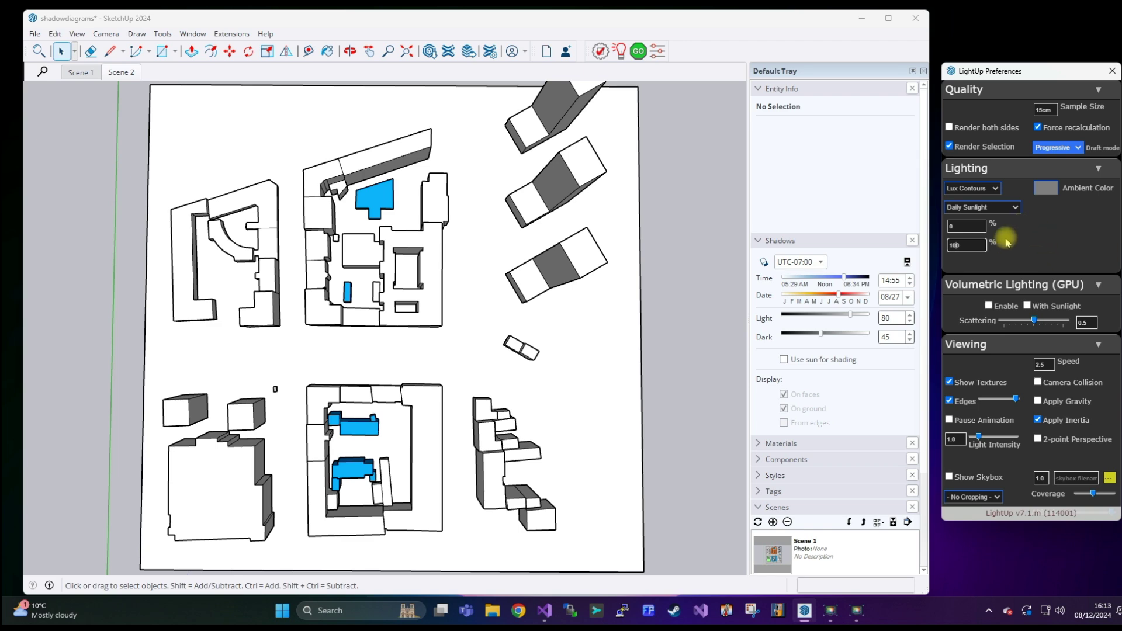
left_click(638, 59)
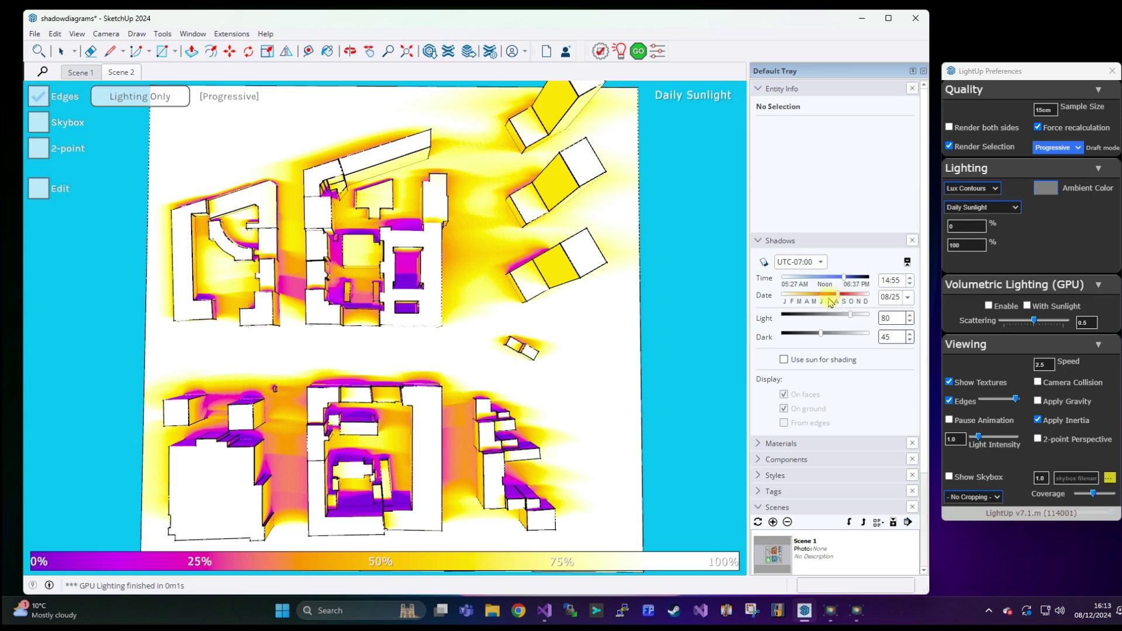
- Move the shadow date to 01/06 and set the Daily Sunlight lower limit to 50%
left_click_drag(831, 302, 785, 300)
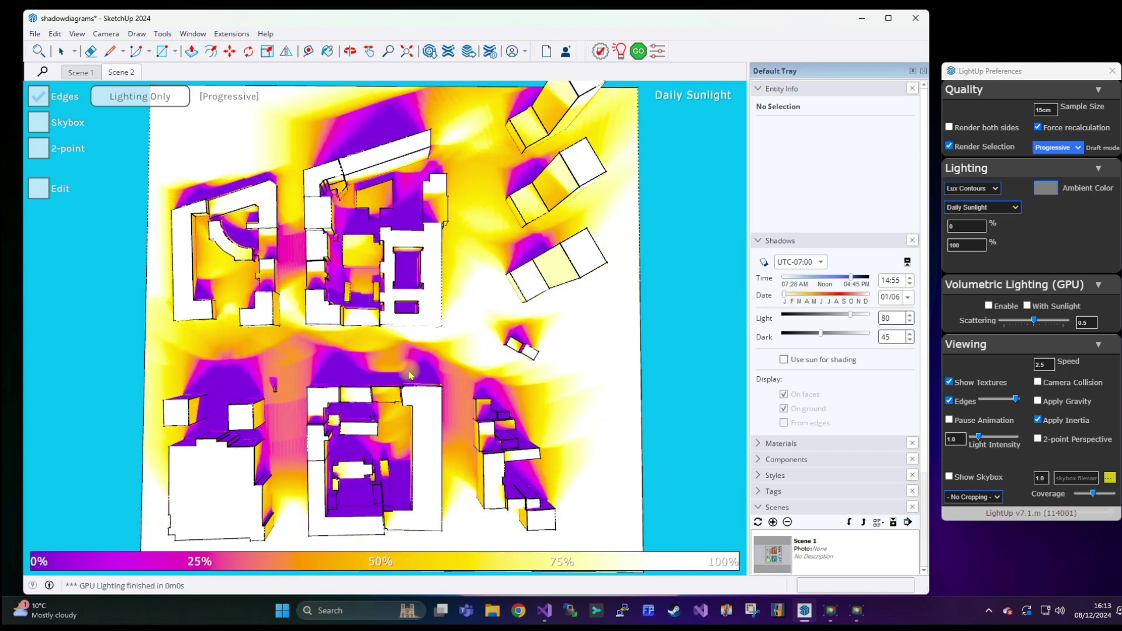
left_click(206, 377)
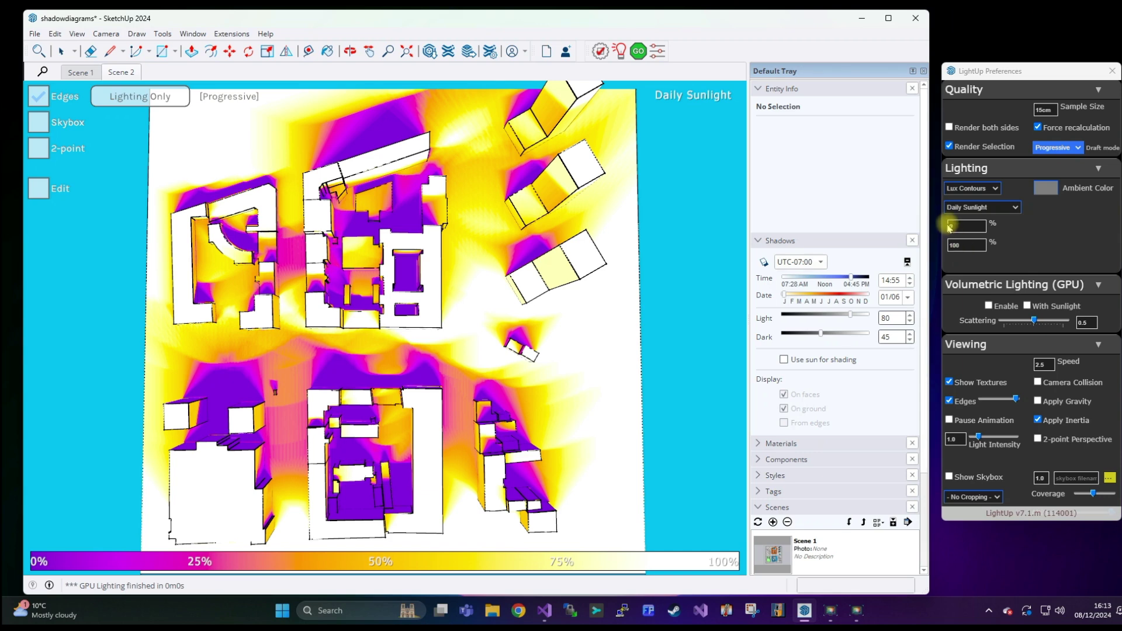
left_click(949, 225)
type("5")
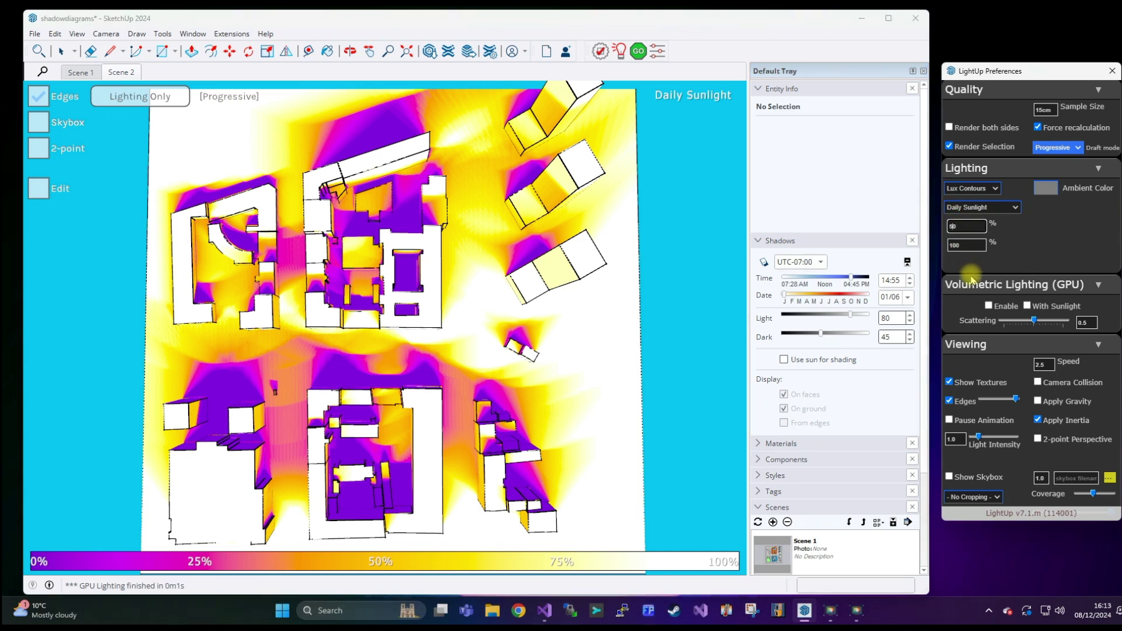
left_click(970, 244)
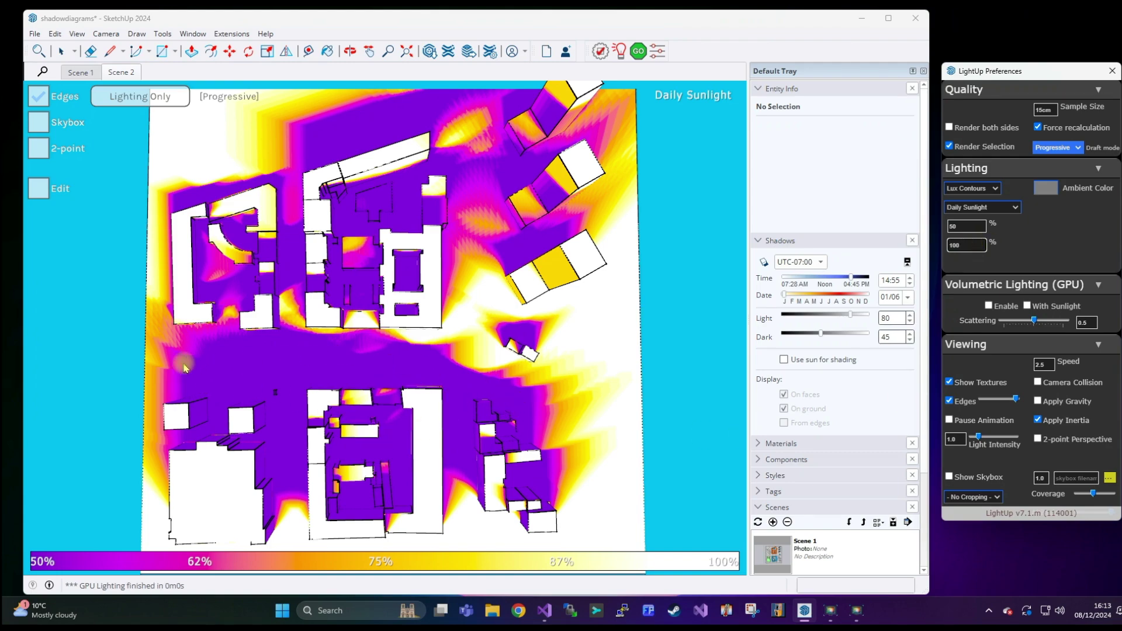
- Examine the Daily Sunlight contours around the courtyard building and the three towers from several angles
middle_click_drag(392, 377, 245, 401)
scroll(228, 389, "up", 3)
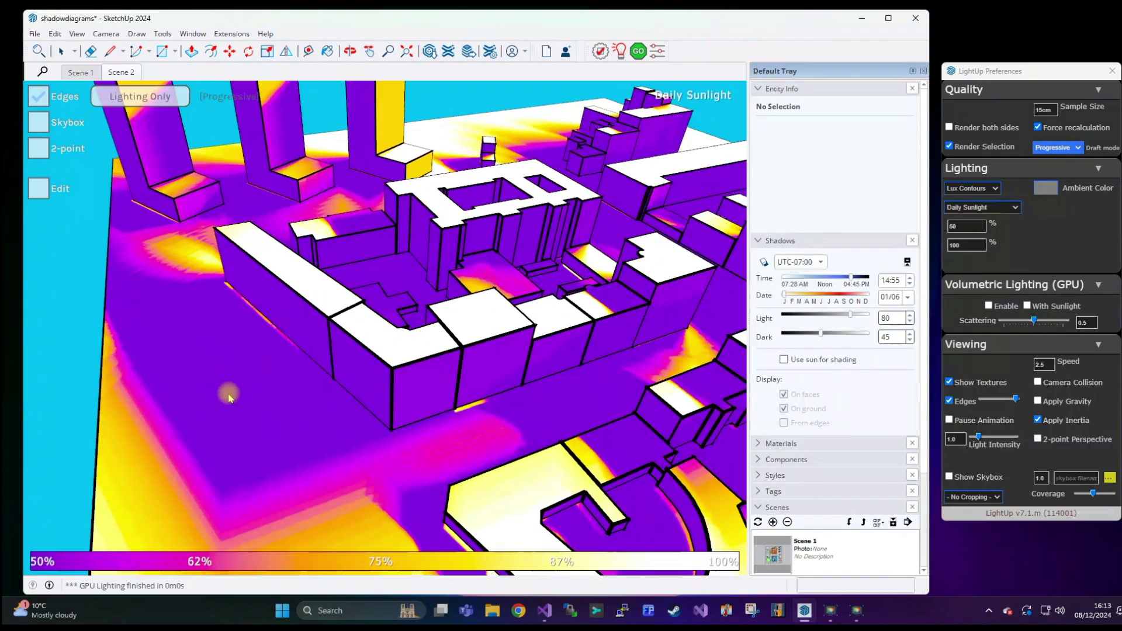
scroll(289, 403, "up", 4)
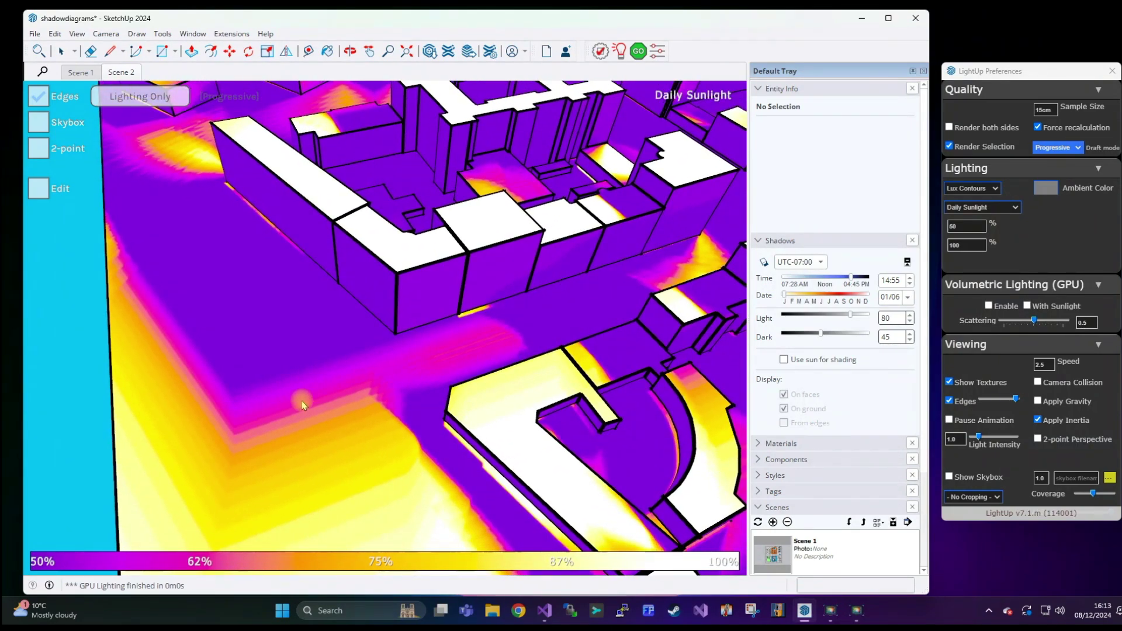
left_click(209, 434)
left_click_drag(209, 433, 211, 401)
middle_click_drag(292, 421, 161, 421)
scroll(287, 431, "down", 5)
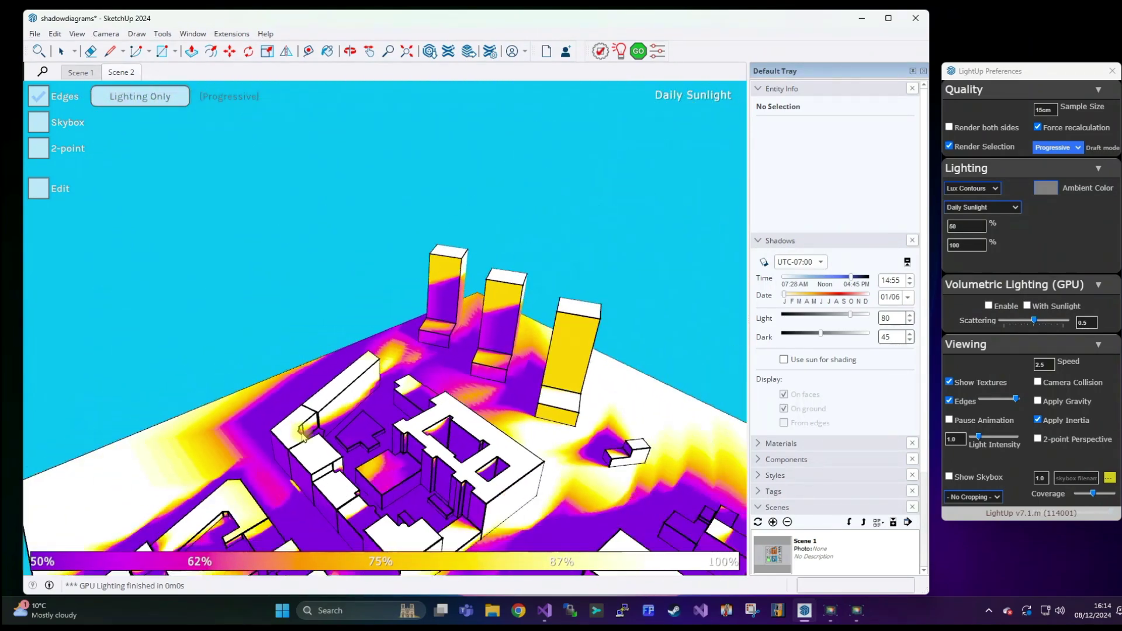
- Restore the Scene 2 view and set the shadow date to 11/07 to recalculate the sunlight contours
left_click(124, 71)
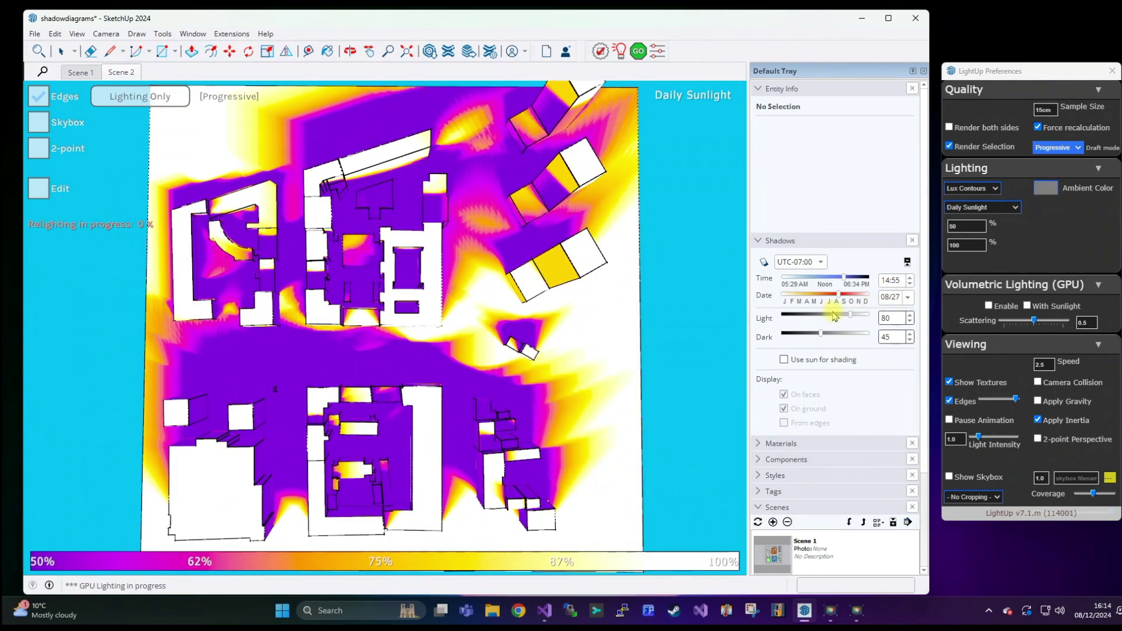
mouse_move(840, 301)
left_mouse_down()
mouse_move(807, 297)
mouse_move(856, 297)
left_mouse_up()
middle_click_drag(587, 408, 556, 359)
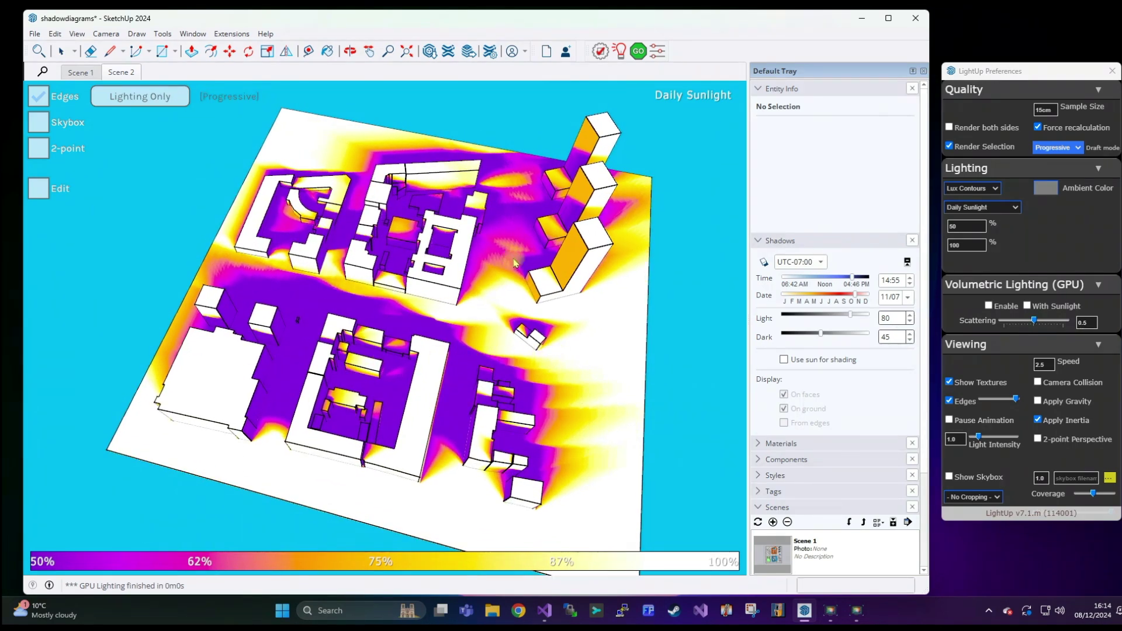
middle_click_drag(476, 349, 519, 376)
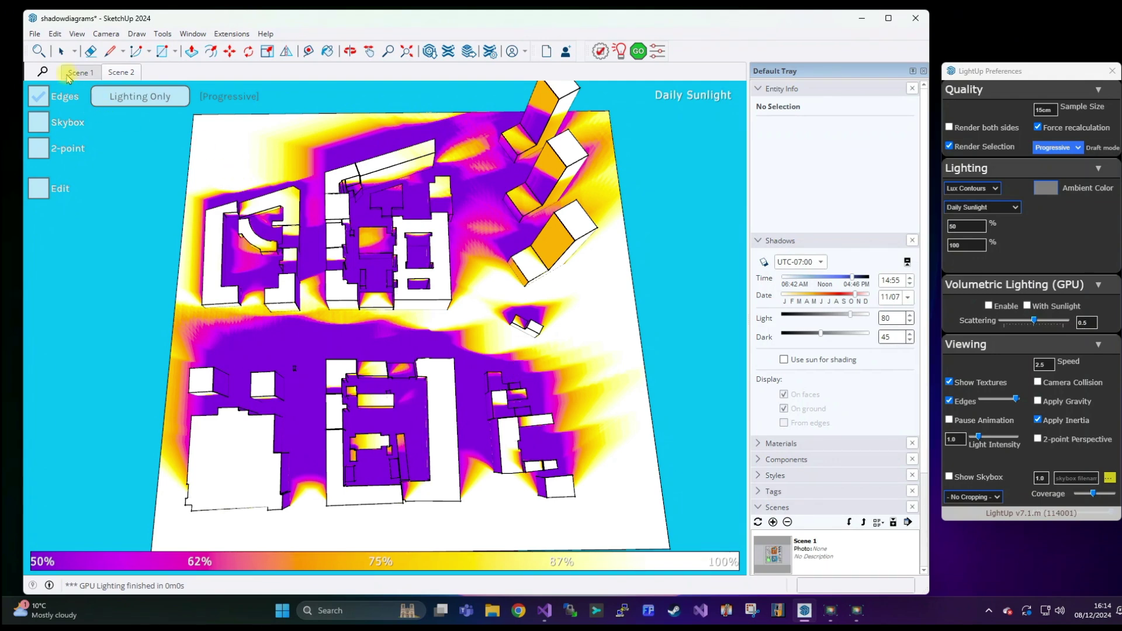
- Leave the rendered view, switch the analysis to Daily Insolation with the shadow date 07/13, and run the calculation
left_click(61, 51)
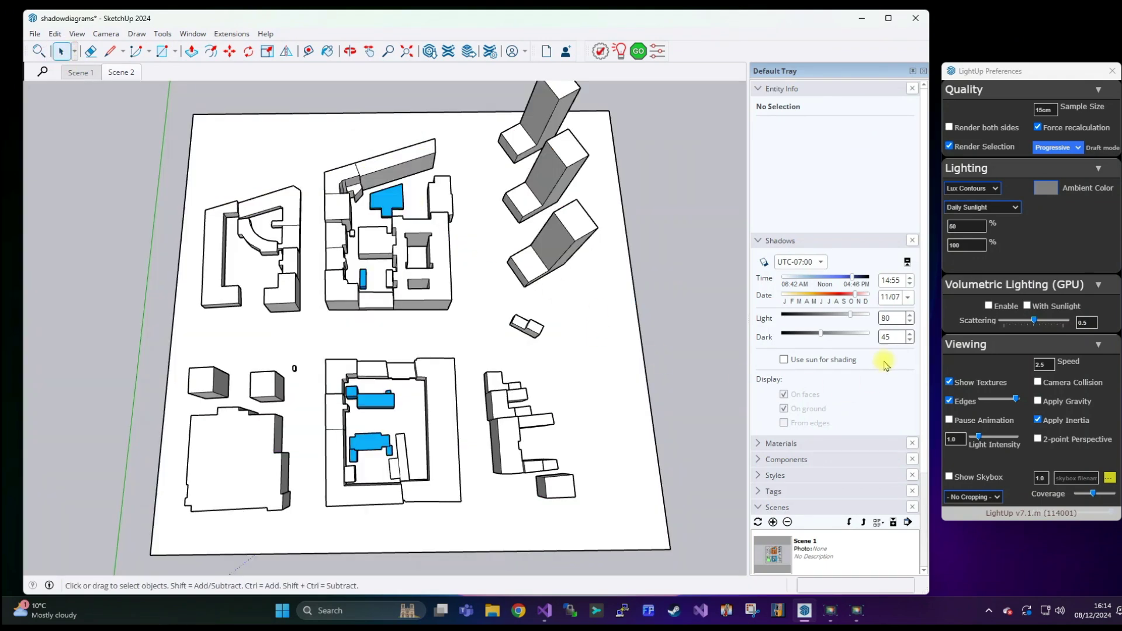
left_click(978, 209)
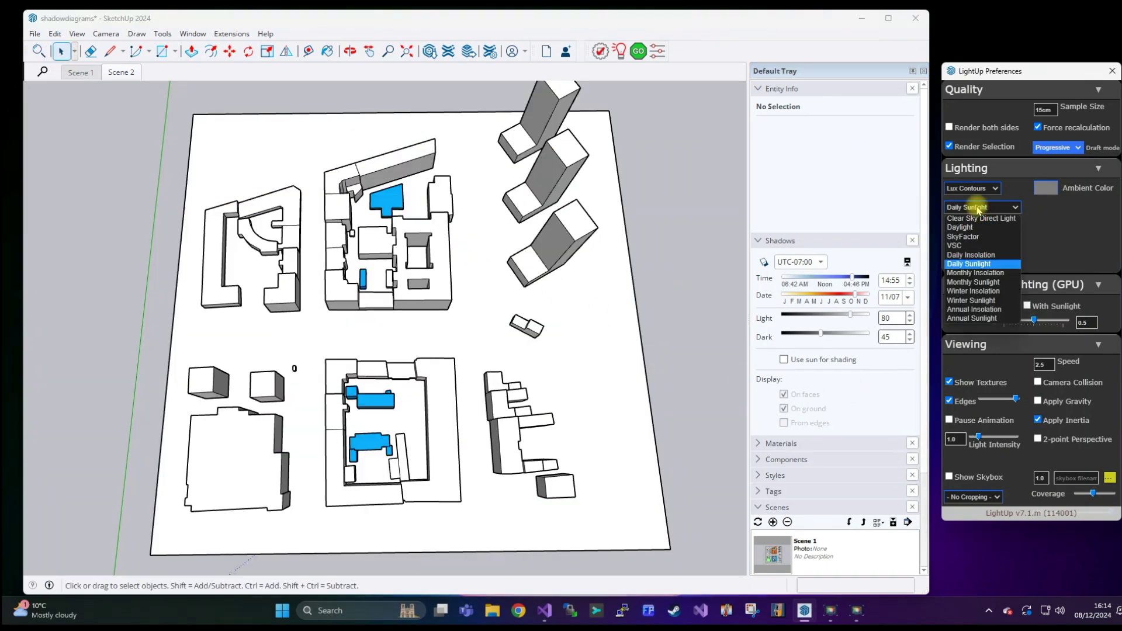
left_click(994, 256)
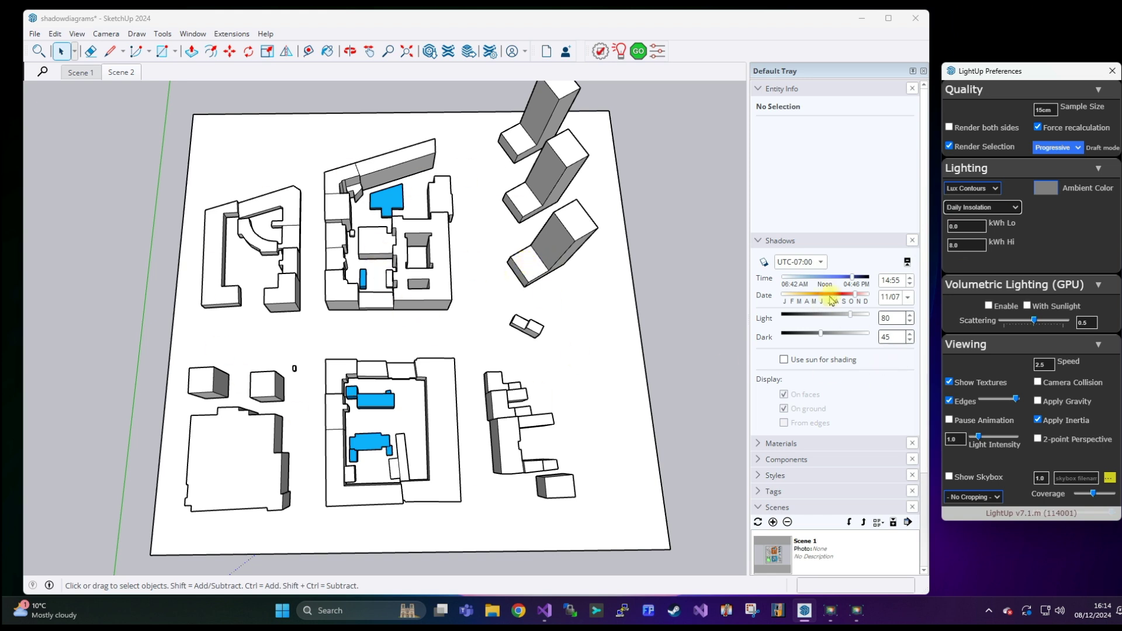
left_click_drag(854, 295, 830, 308)
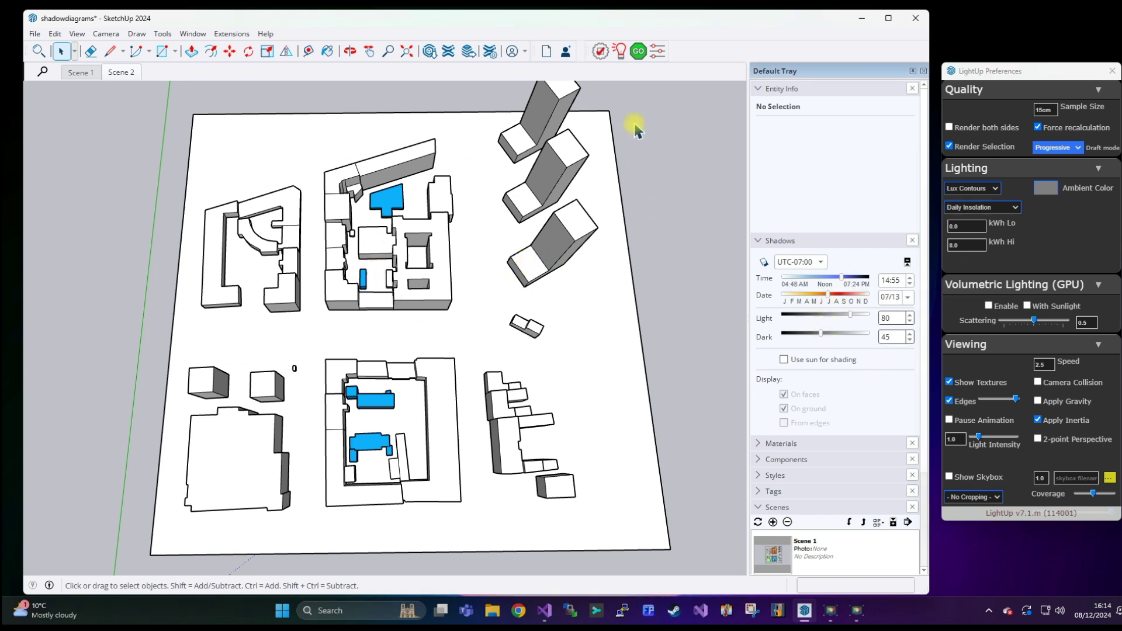
left_click(640, 56)
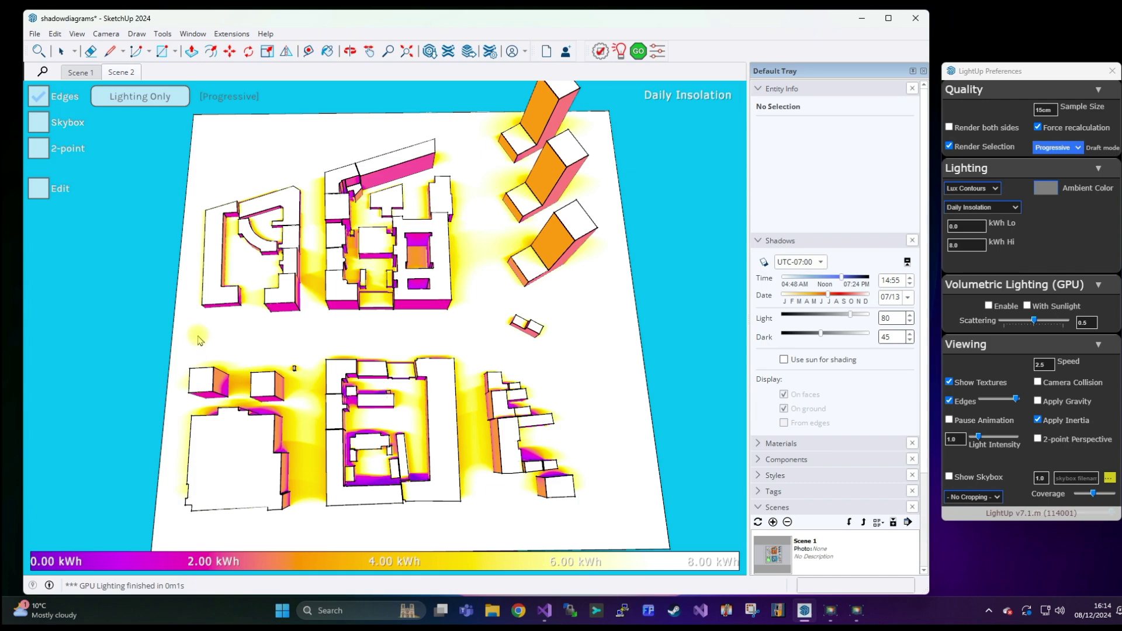
- Probe the daily insolation on a building's flat roof and on the ground between the two upper blocks
scroll(251, 366, "up", 3)
left_click_drag(333, 310, 342, 292)
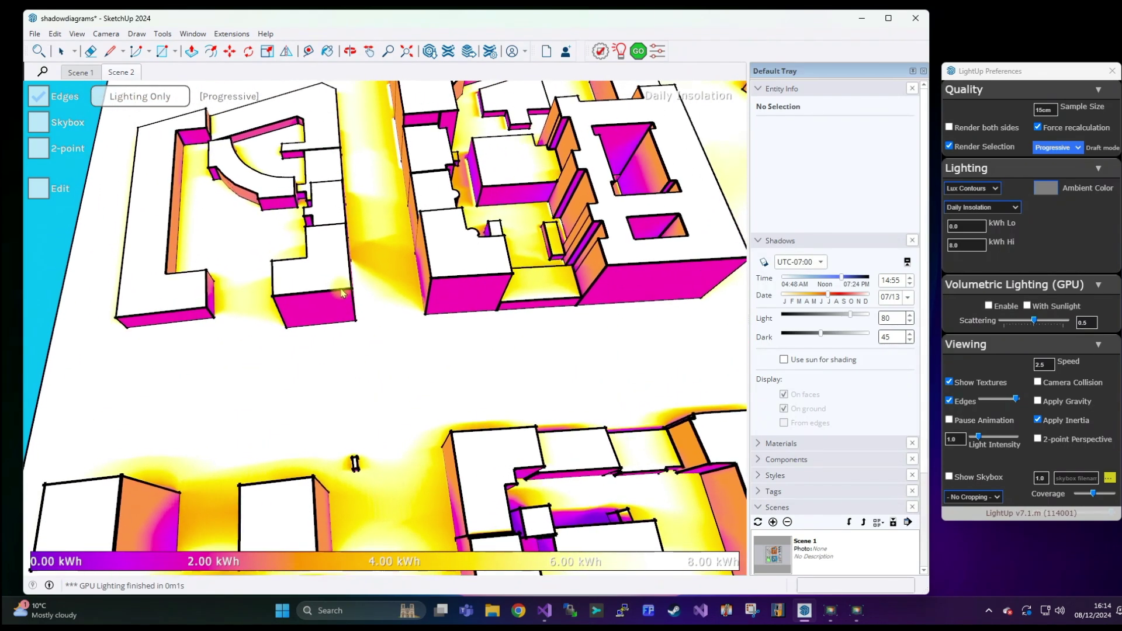
scroll(343, 248, "up", 2)
key("ctrl")
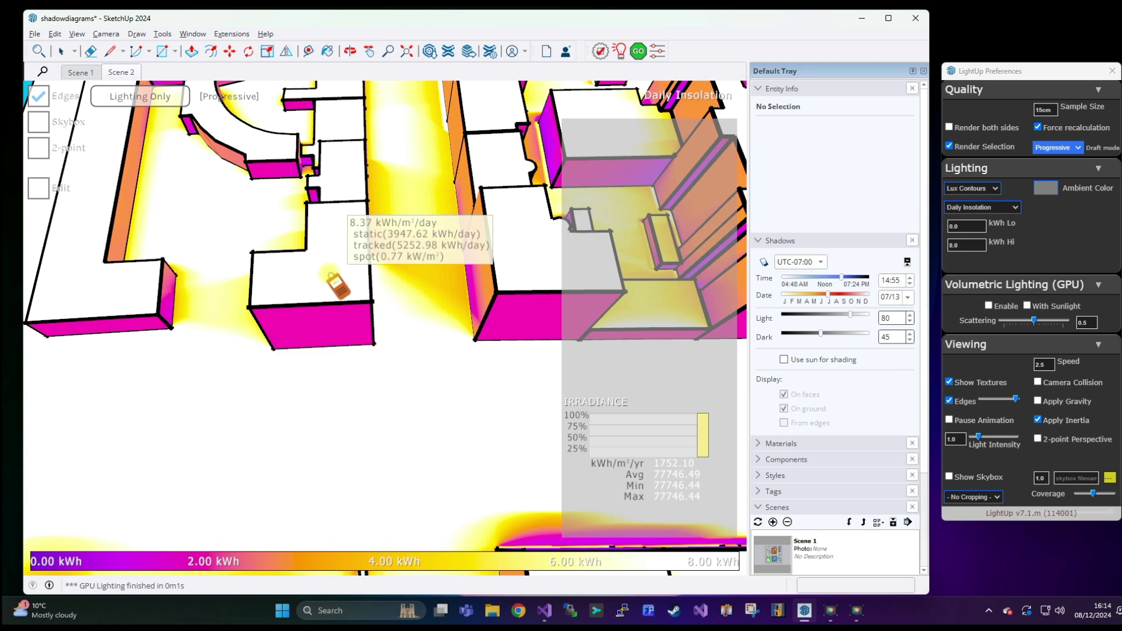
key("space")
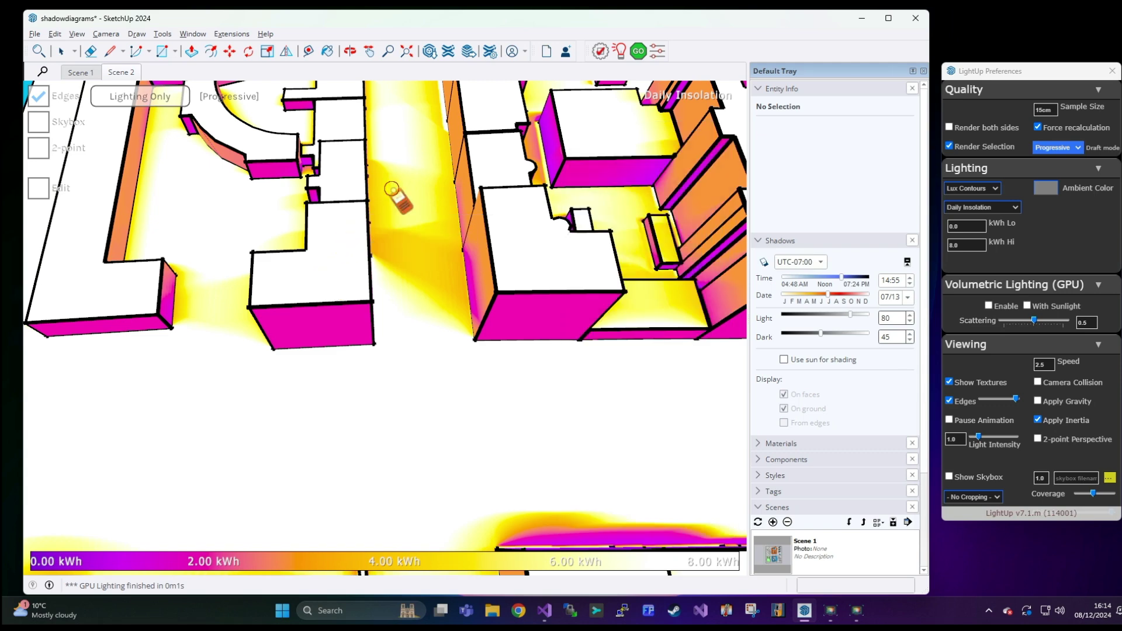
left_click(392, 189)
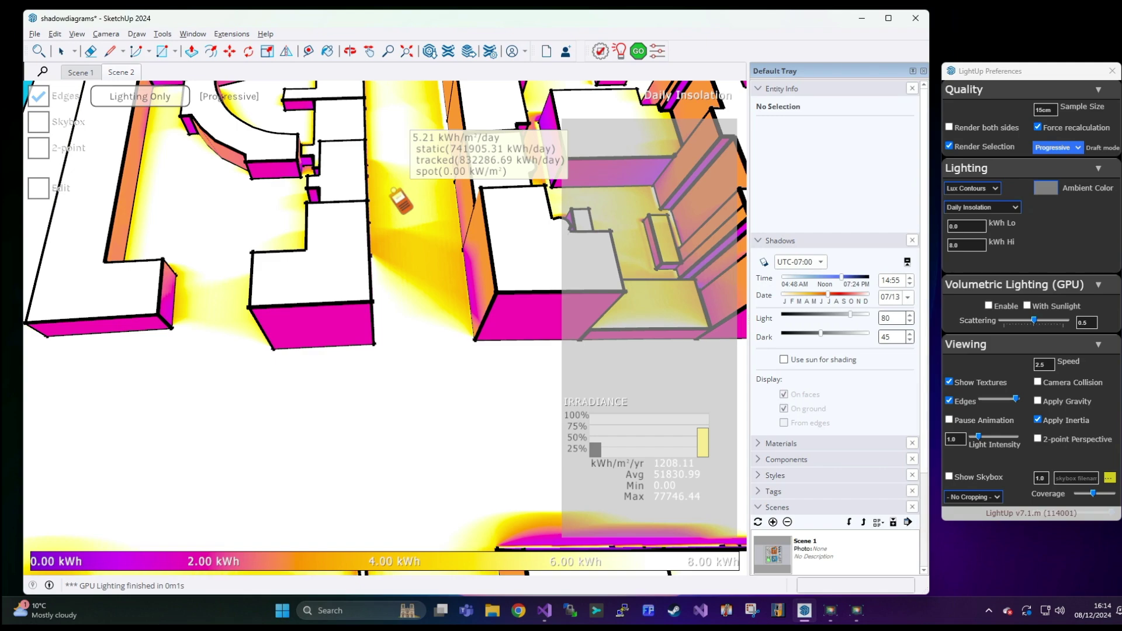
key("space")
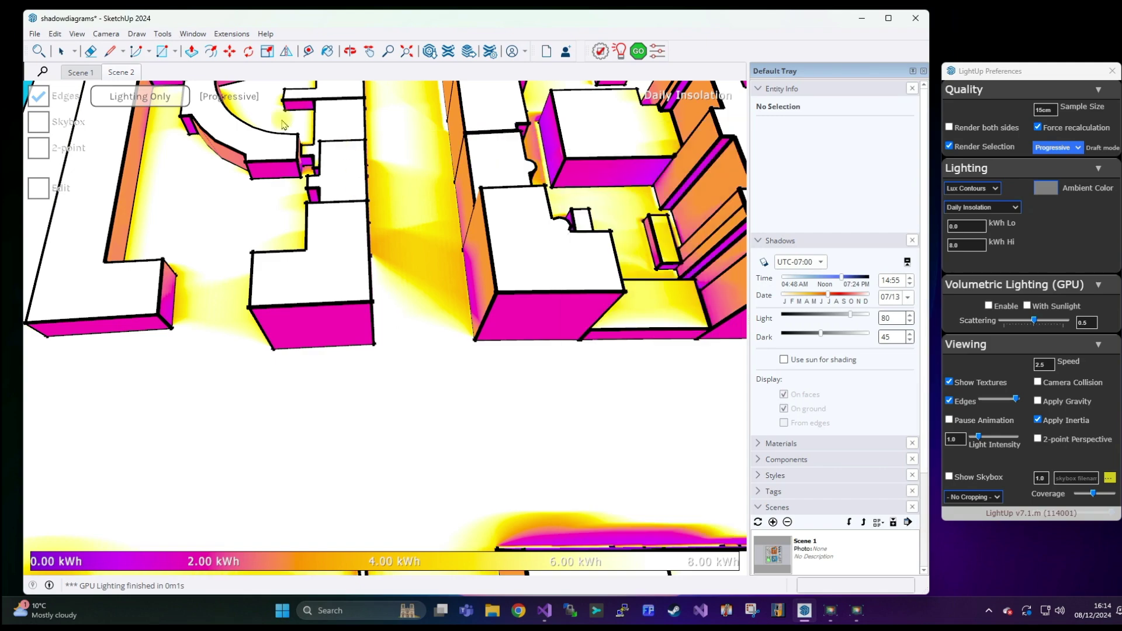
- Return to Scene 2, set the insolation scale's lower limit to 4.0 kWh, and inspect the contours between the buildings
left_click(121, 72)
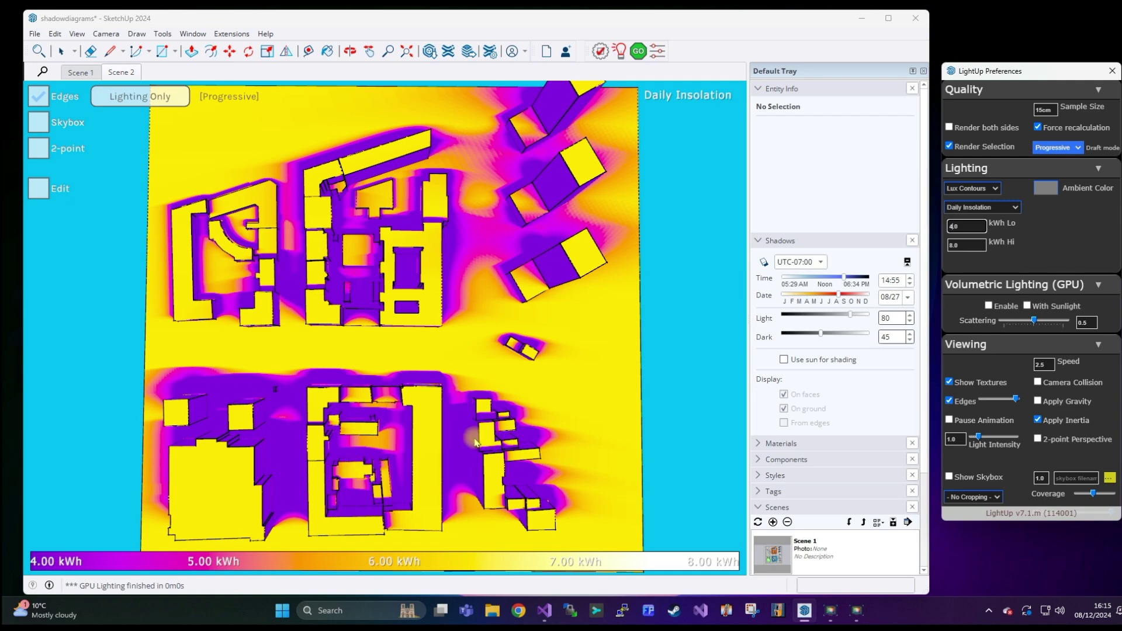
left_click(426, 356)
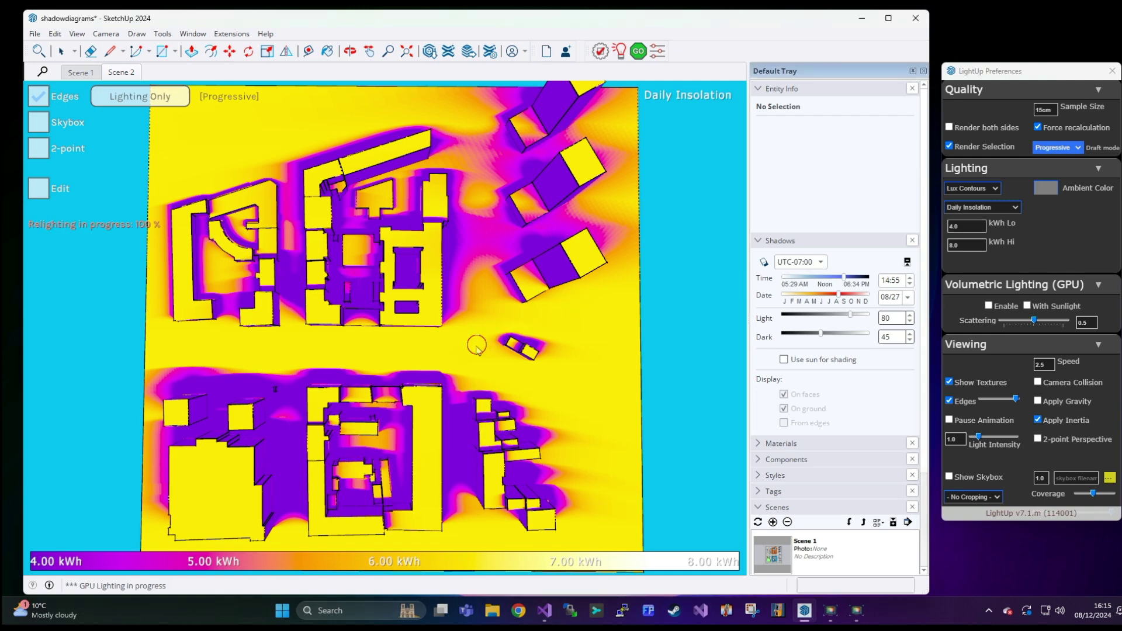
middle_click_drag(477, 349, 427, 282)
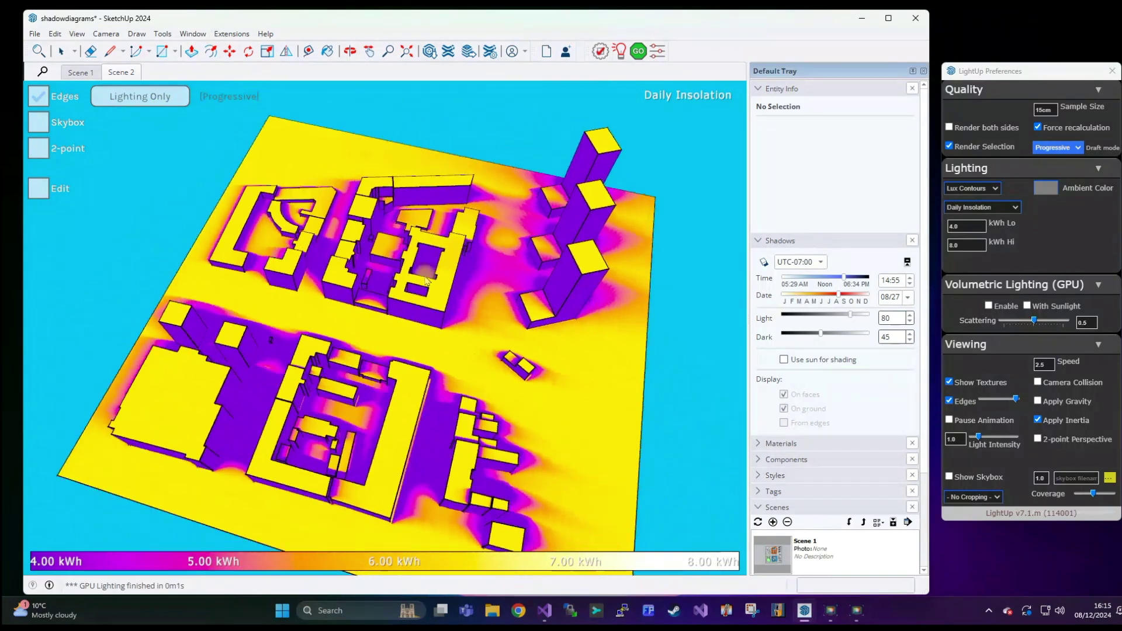
scroll(427, 283, "up", 10)
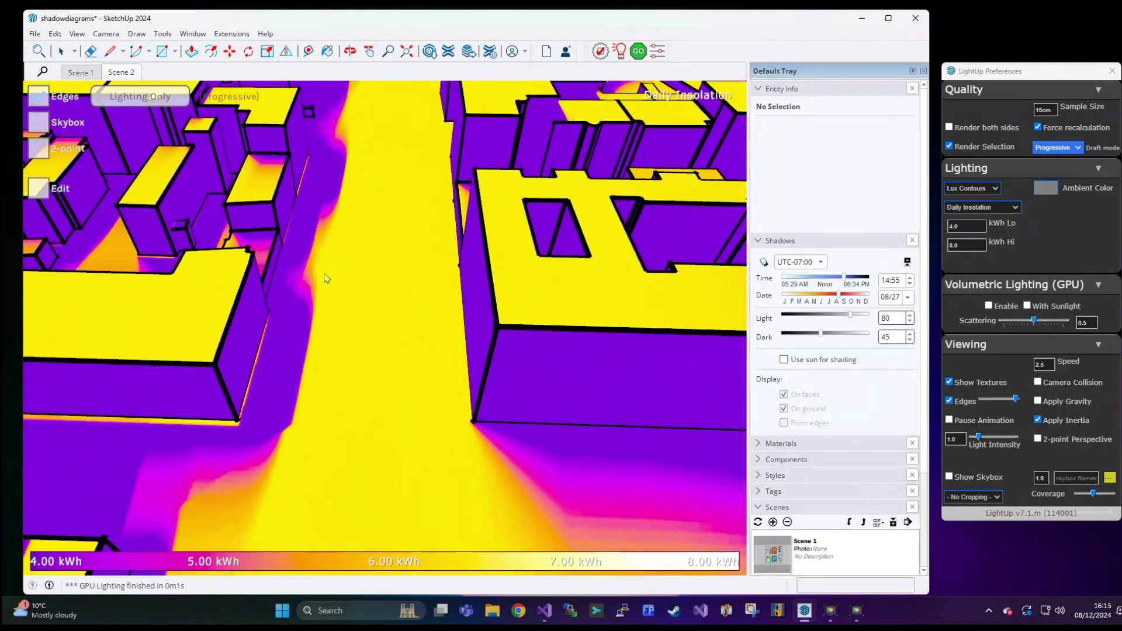
scroll(325, 277, "down", 5)
middle_click_drag(330, 278, 502, 336)
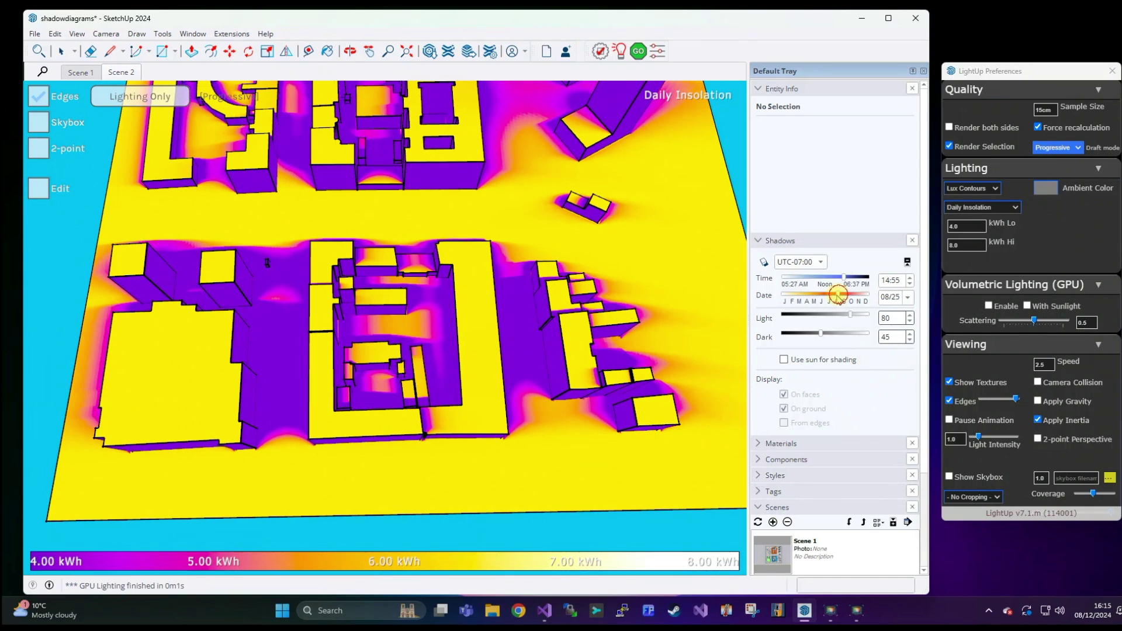
- Set the shadow date to 03/02 and the insolation scale limits to 0.0 kWh low and 4 kWh high
left_click_drag(838, 295, 791, 298)
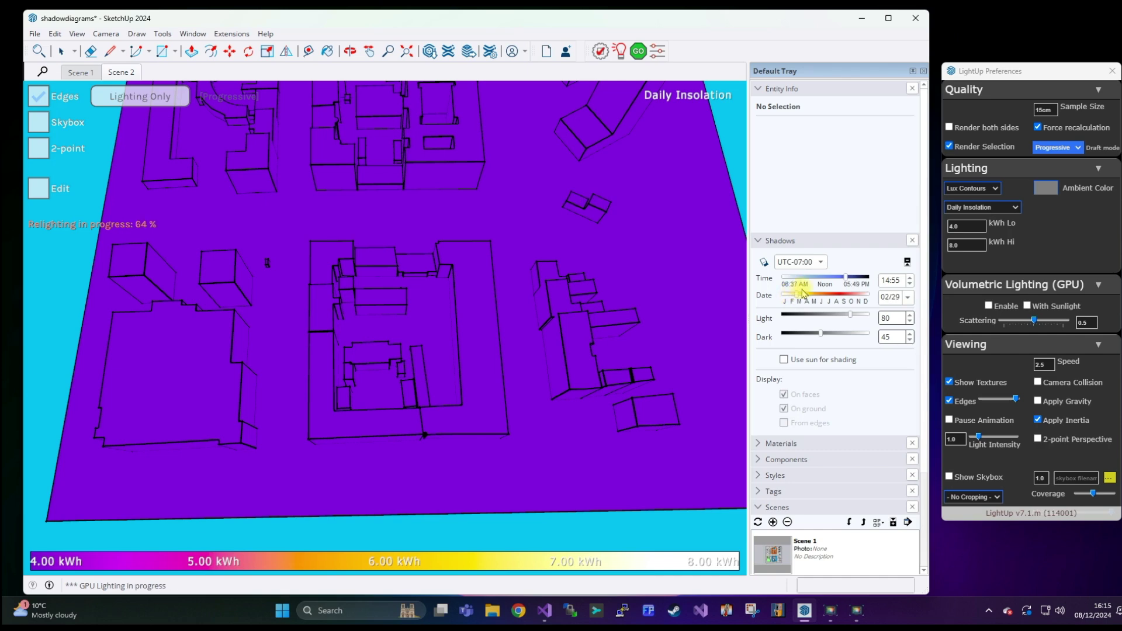
left_click(956, 228)
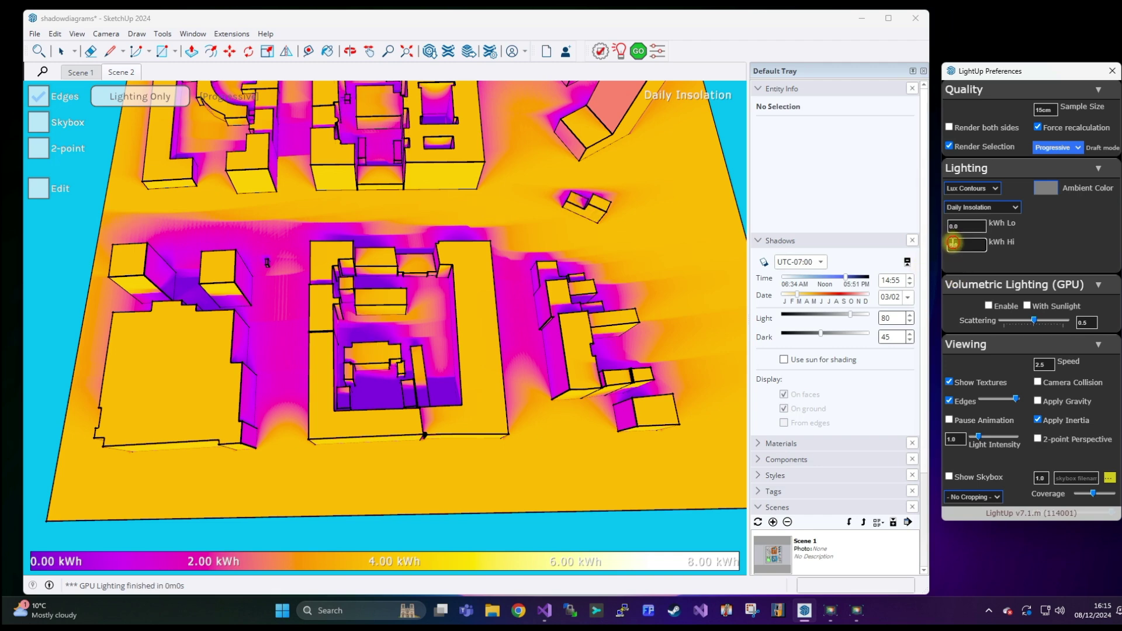
left_click_drag(953, 242, 941, 299)
key("BackSpace")
key("BackSpace")
key("BackSpace")
key("BackSpace")
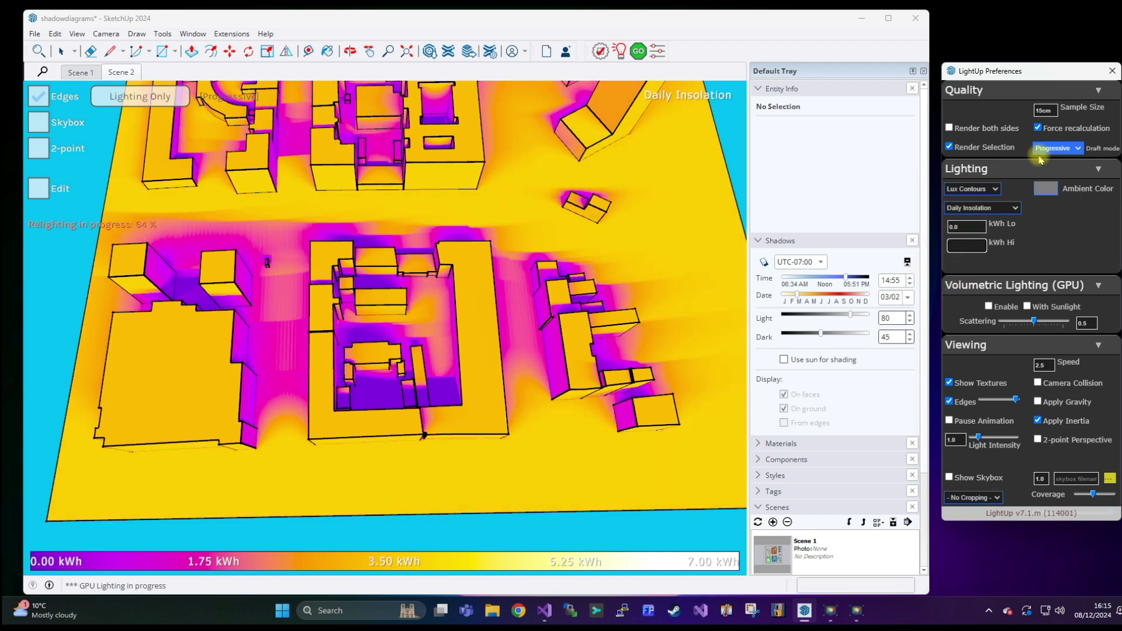
type("4")
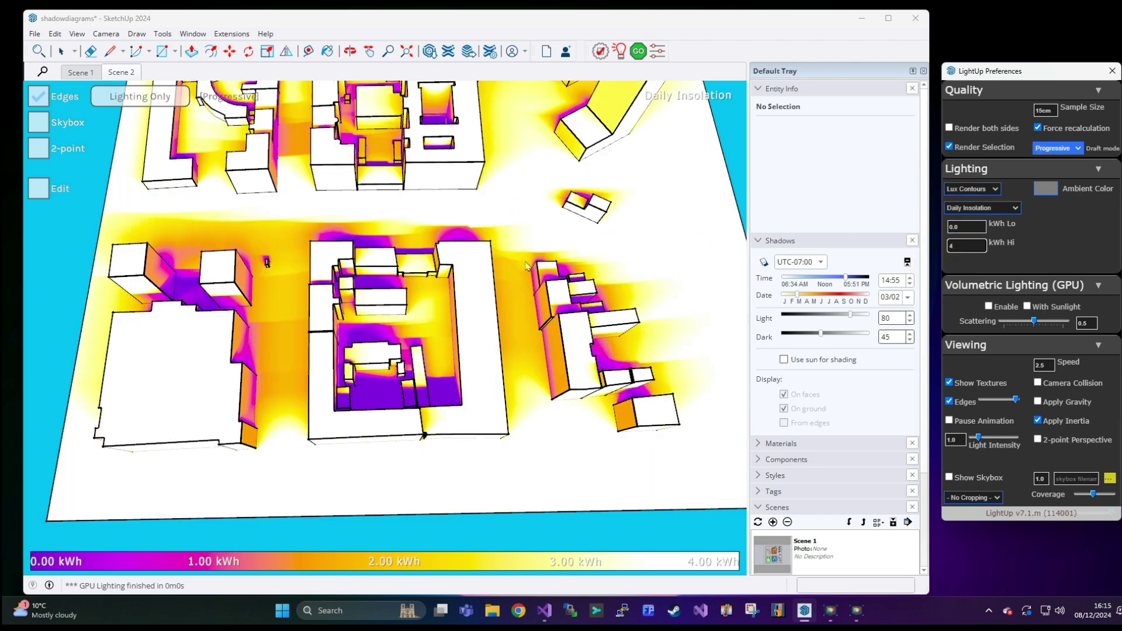
- Inspect the insolation contours across the city blocks and set the shadow date to 01/27
left_click_drag(551, 242, 532, 292)
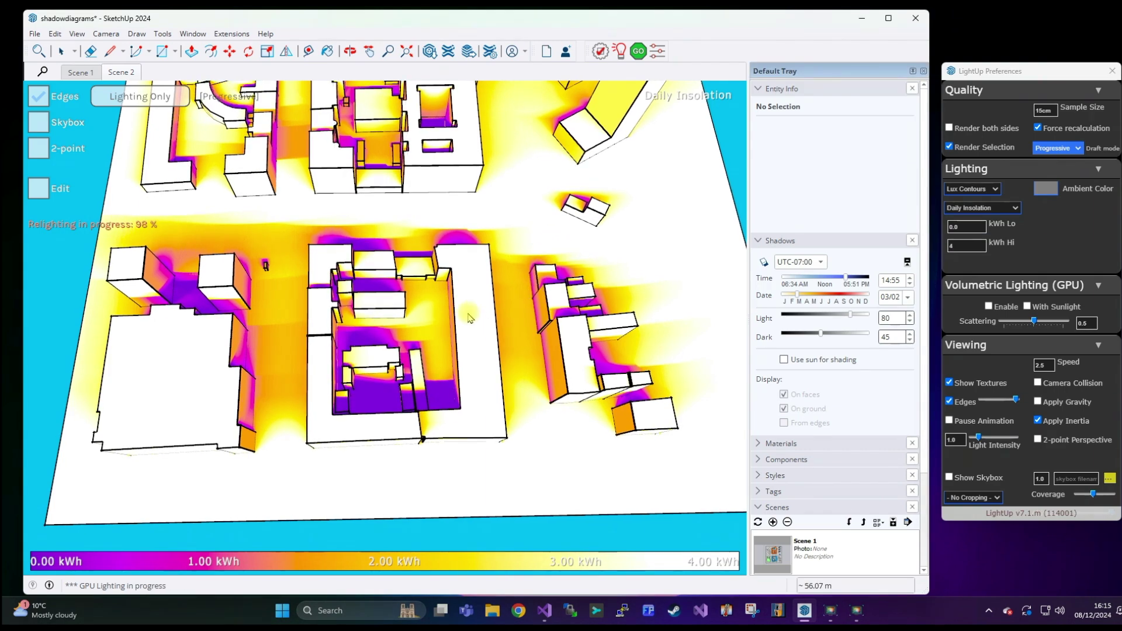
left_click_drag(468, 314, 466, 352)
scroll(472, 315, "down", 3)
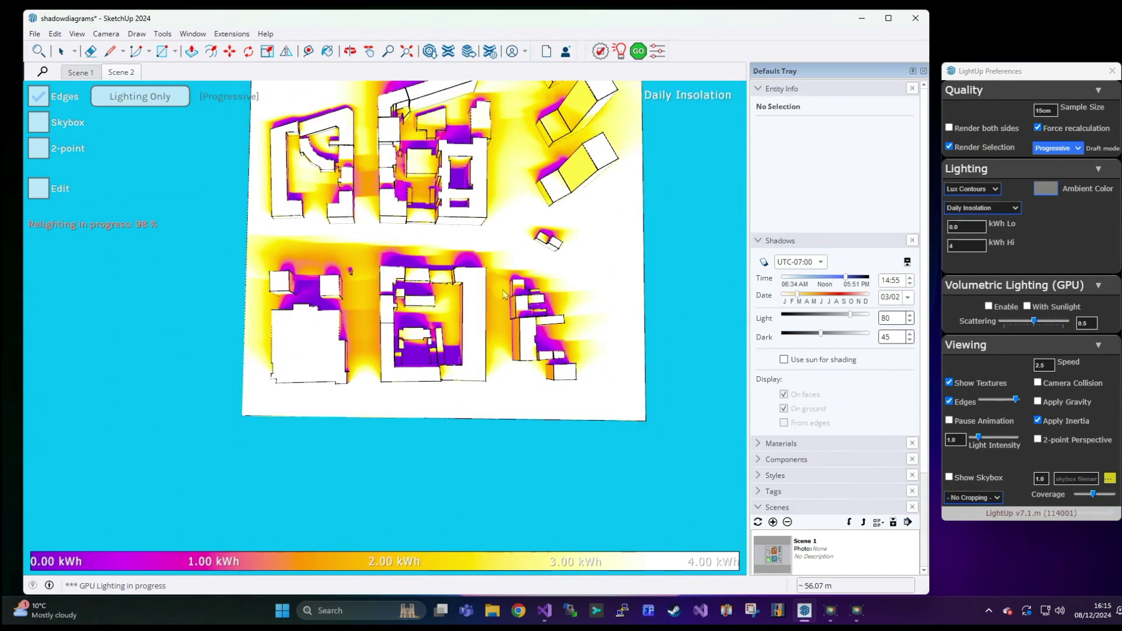
left_click_drag(541, 233, 544, 257)
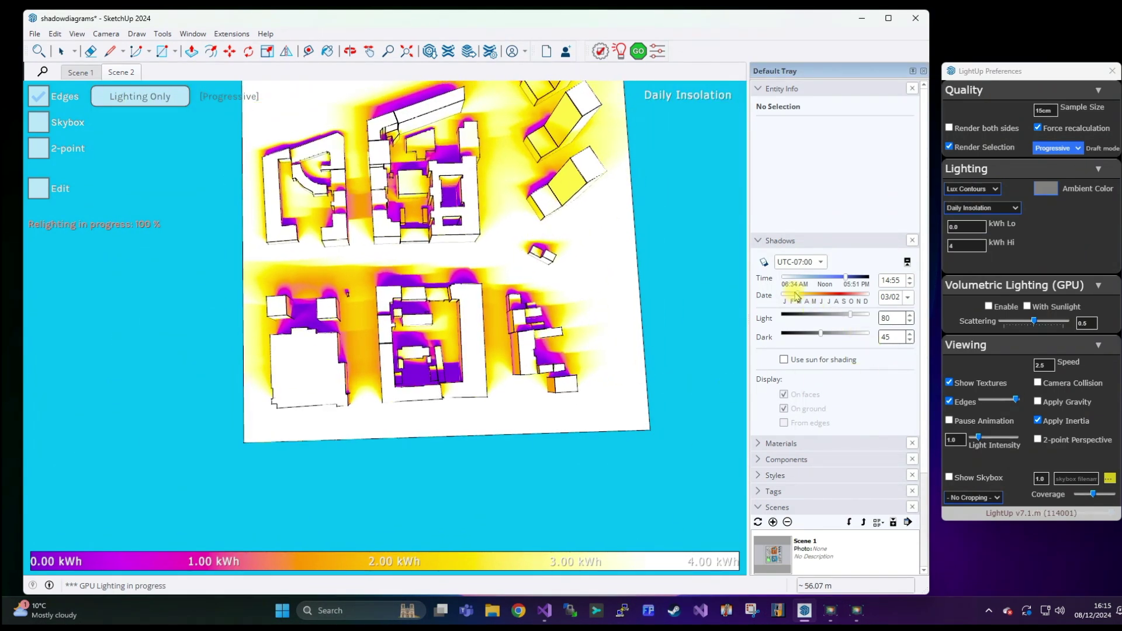
left_click_drag(796, 295, 789, 301)
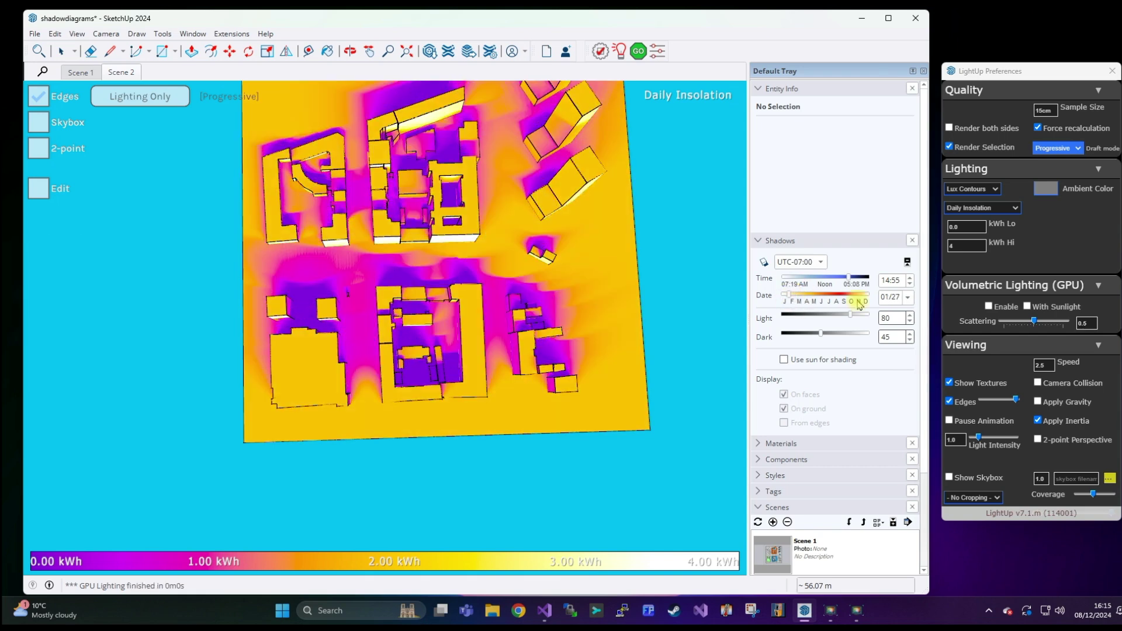
- Probe the daily insolation on the large flat roof of the block behind which the two small towers stand
left_click(968, 248)
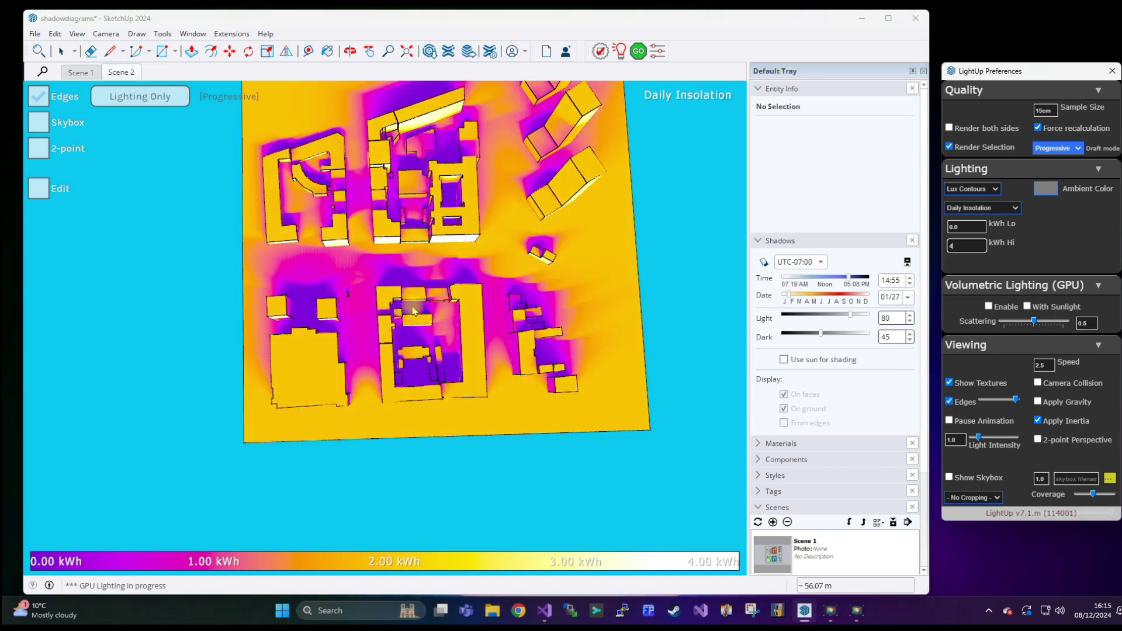
scroll(412, 304, "up", 2)
scroll(425, 301, "up", 2)
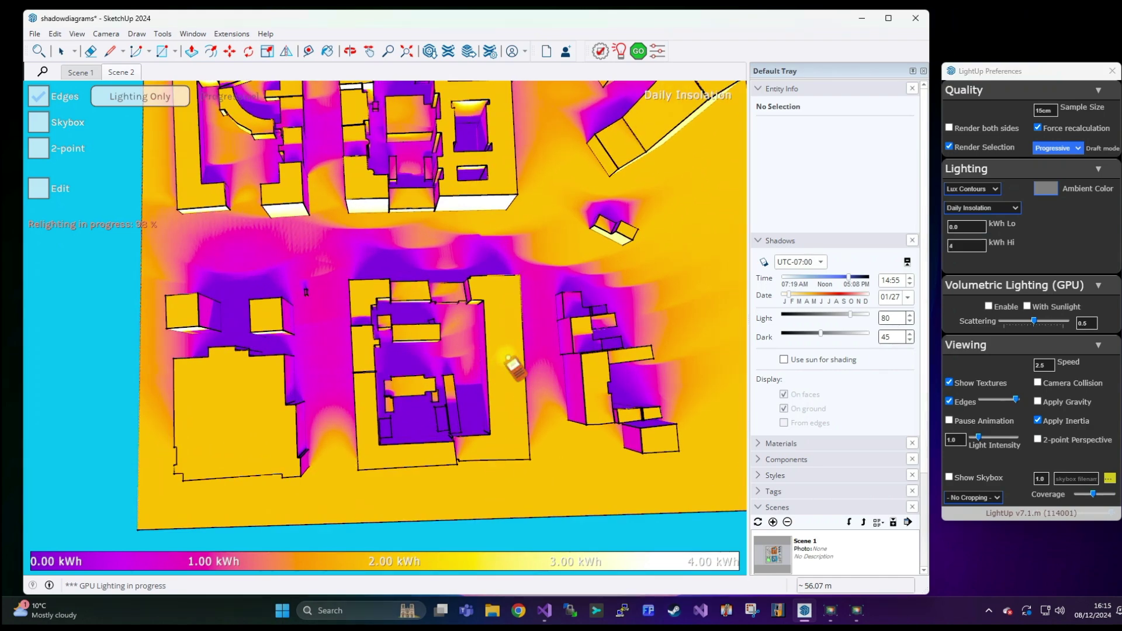
left_click(215, 384)
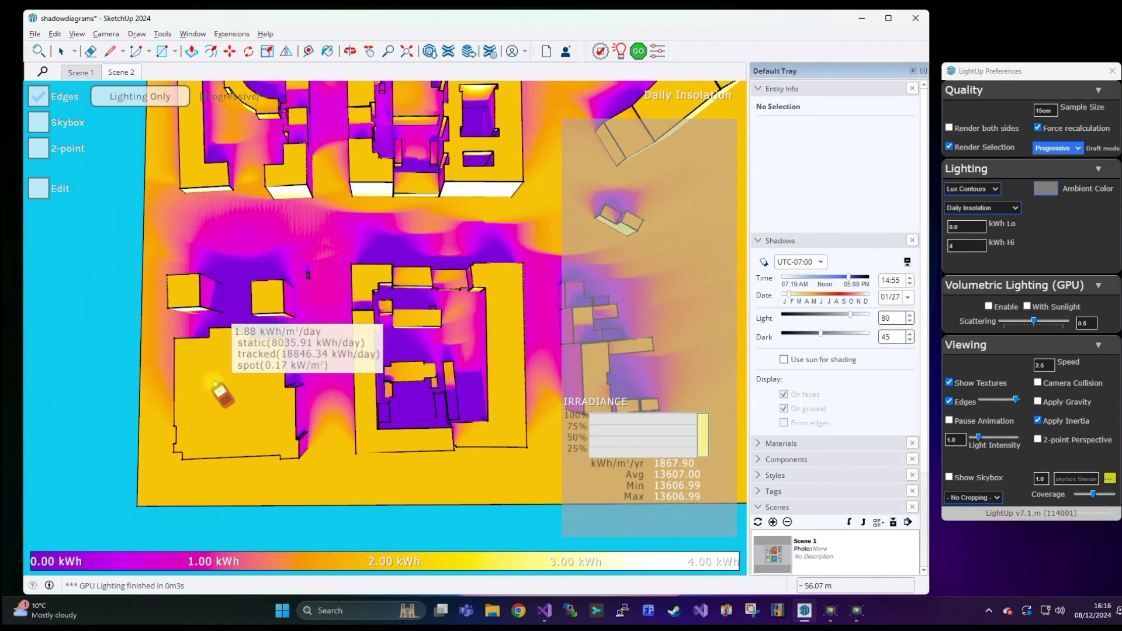
- Set the insolation scale's upper limit to 8 kWh and the shadow date to 08/27
middle_click_drag(215, 384, 231, 332)
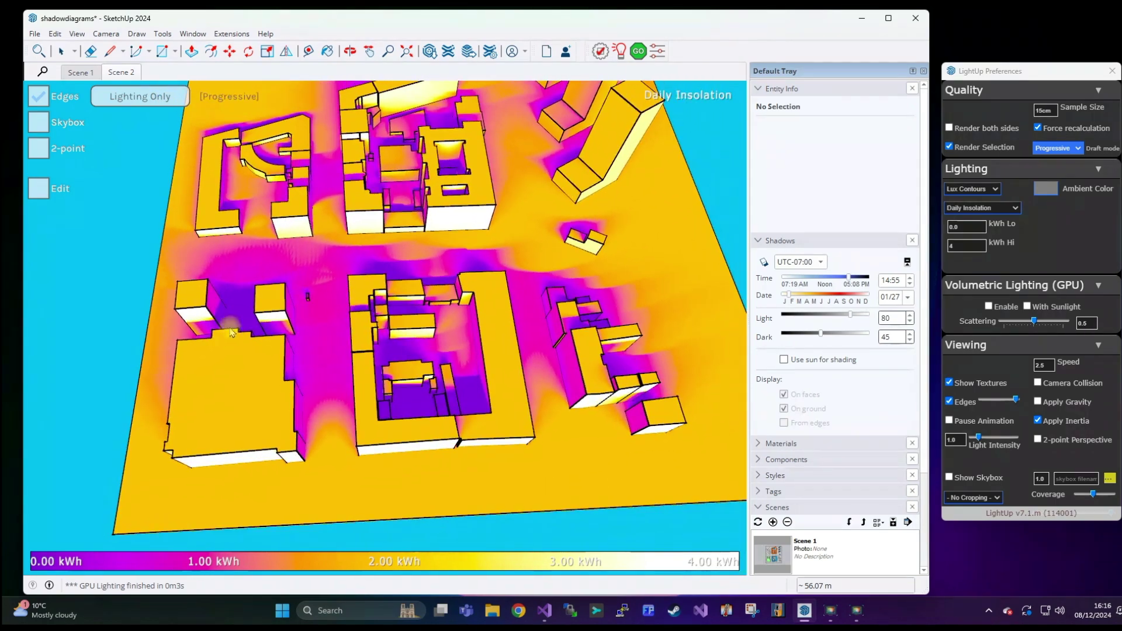
left_click(962, 244)
type(".01")
key("BackSpace")
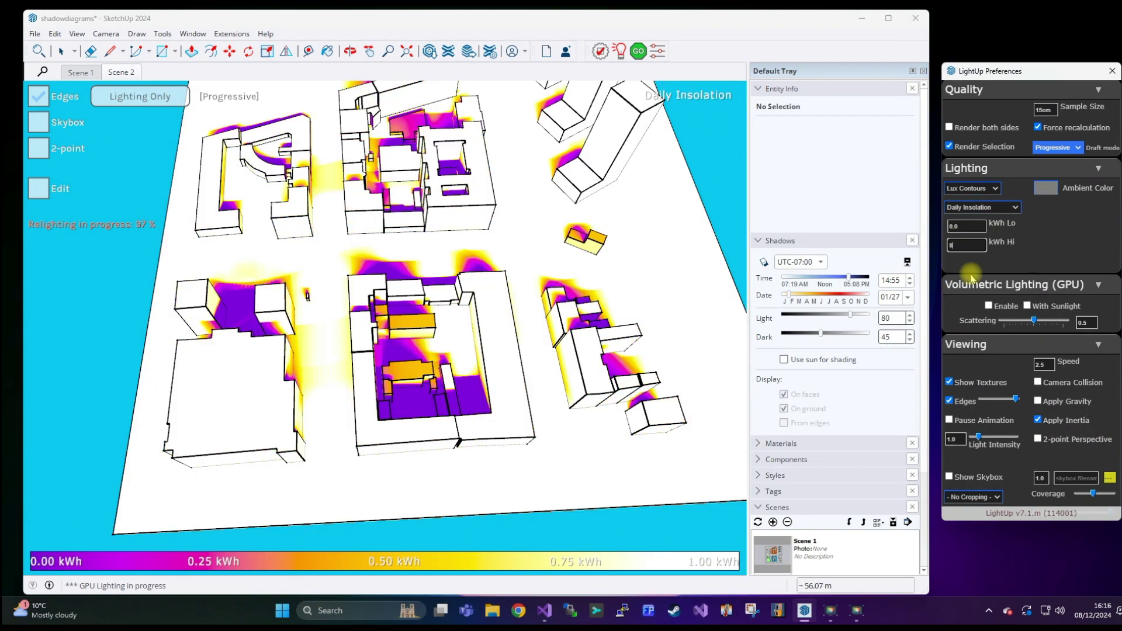
type("8")
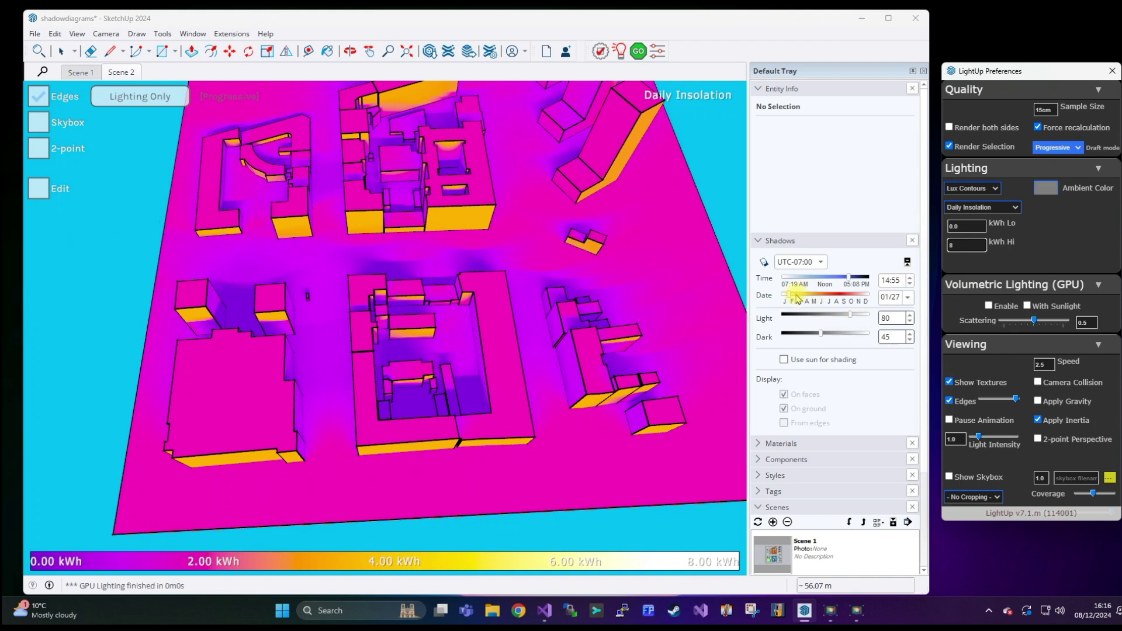
left_click_drag(790, 299, 839, 298)
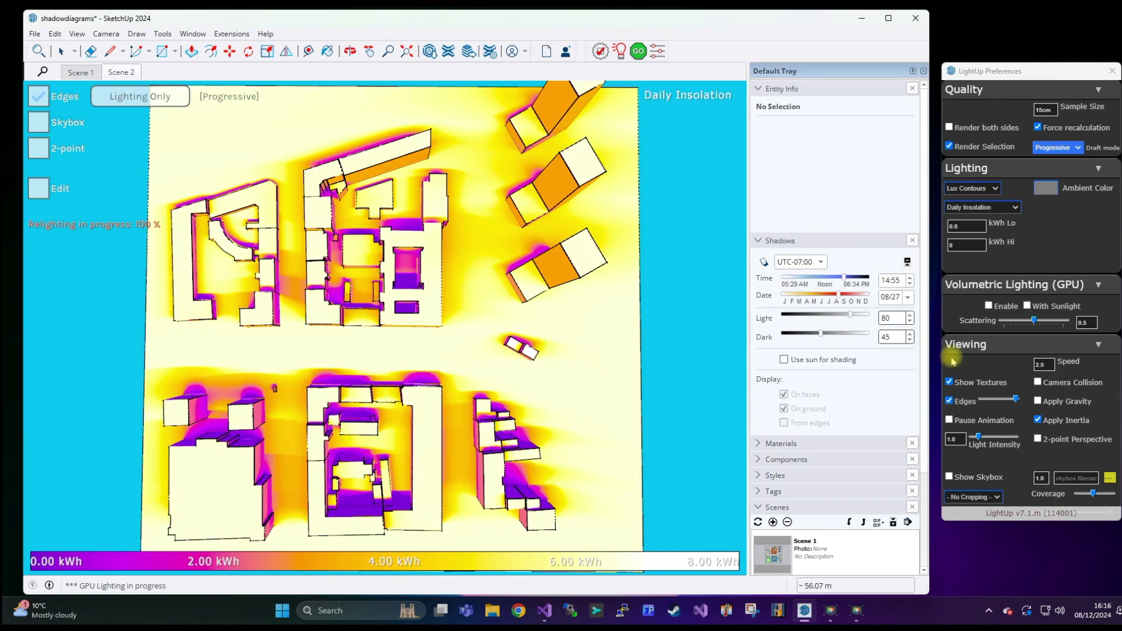
- Start a still capture of the Daily Insolation view for saving as an image file
left_click(658, 51)
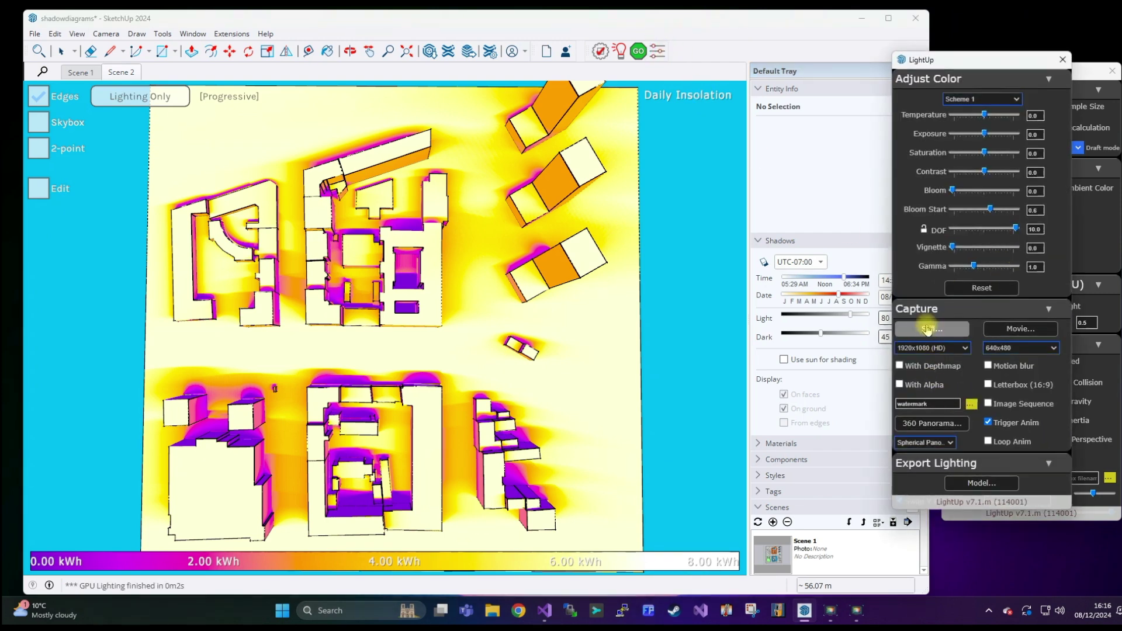
left_click(941, 327)
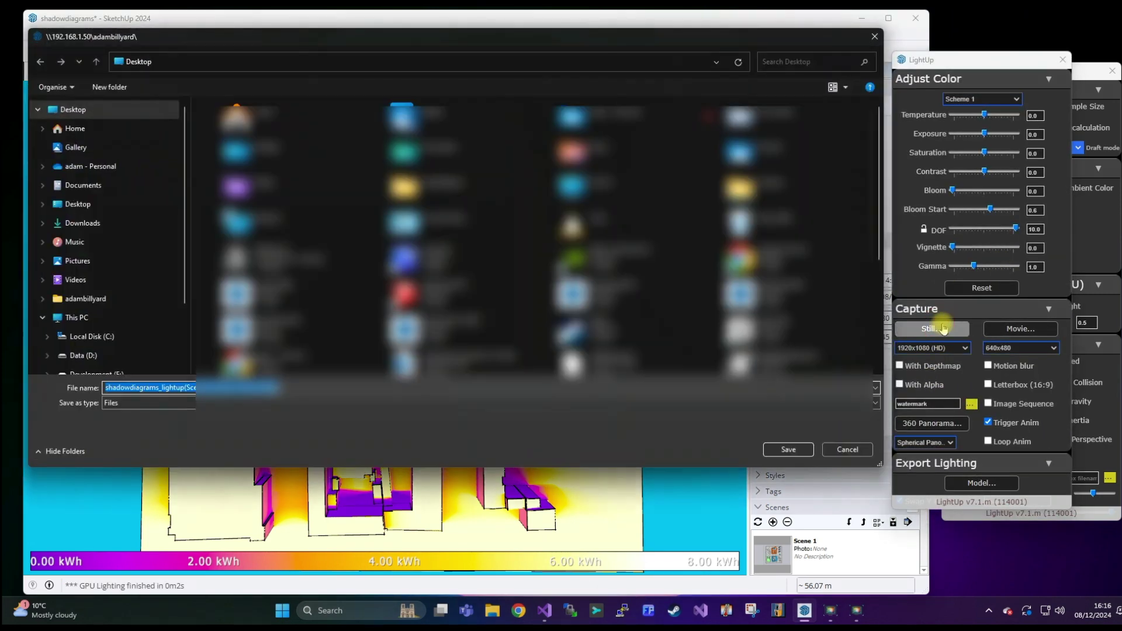